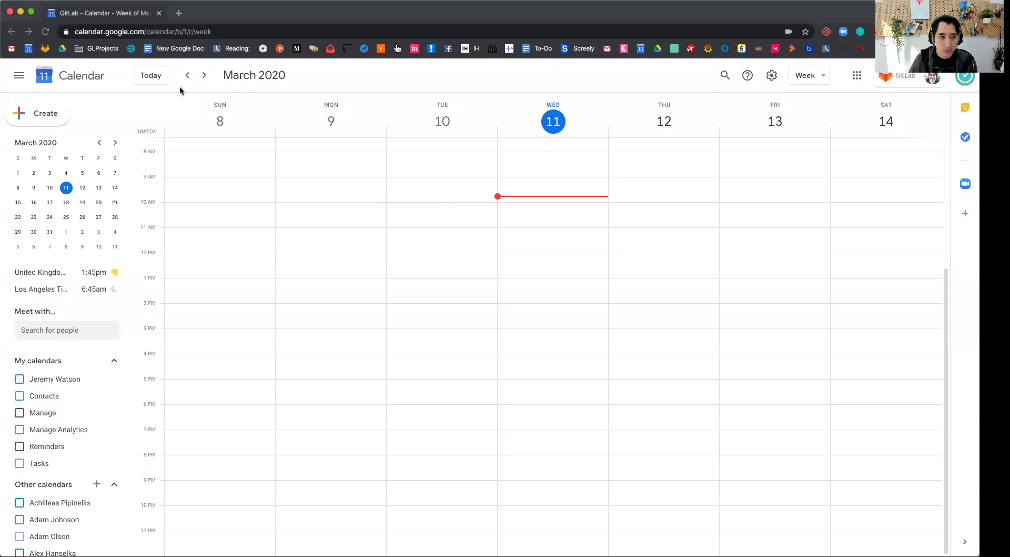
Step: Discard a stray draft event on Sunday, March 8 and go to the calendar Settings page
click(175, 94)
click(162, 112)
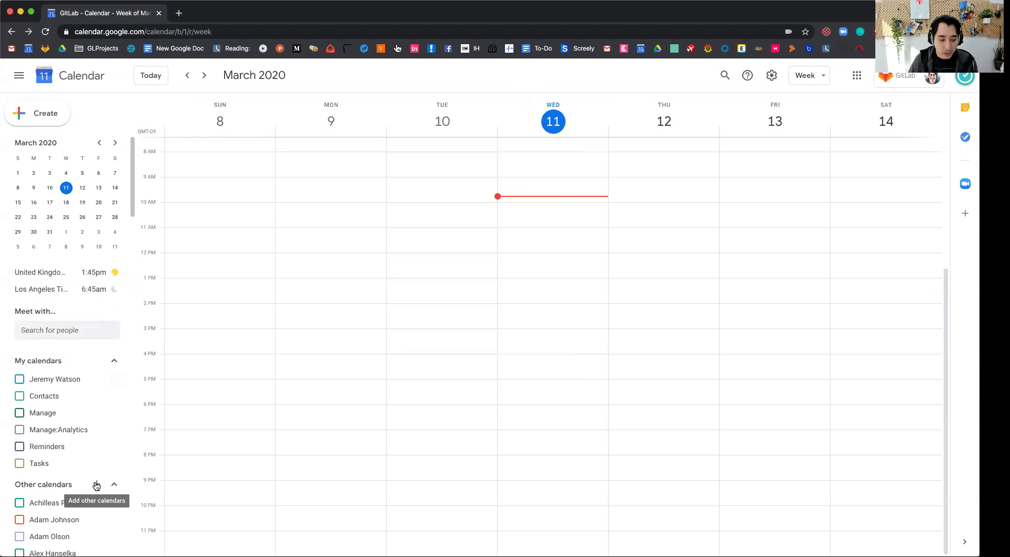
click(113, 379)
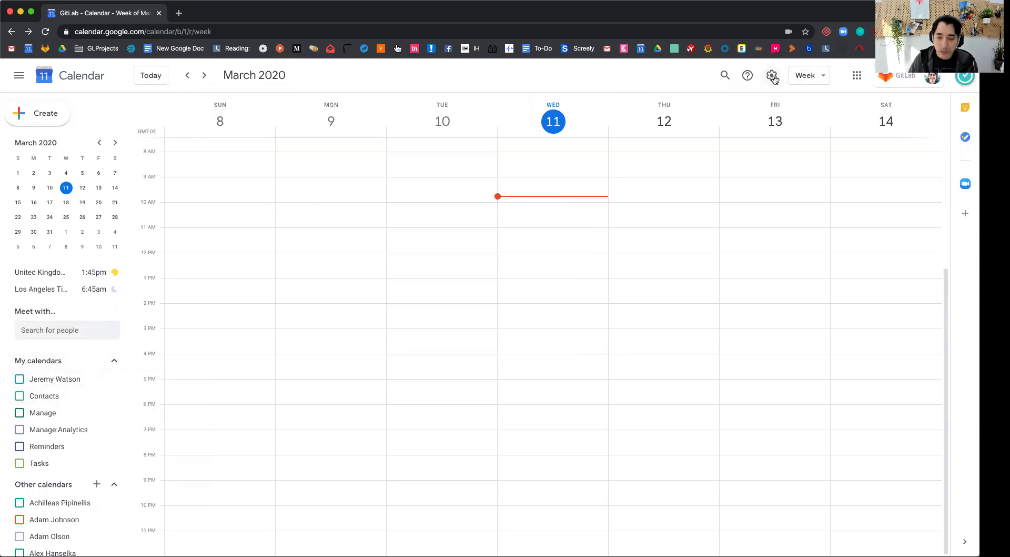
click(772, 77)
click(781, 105)
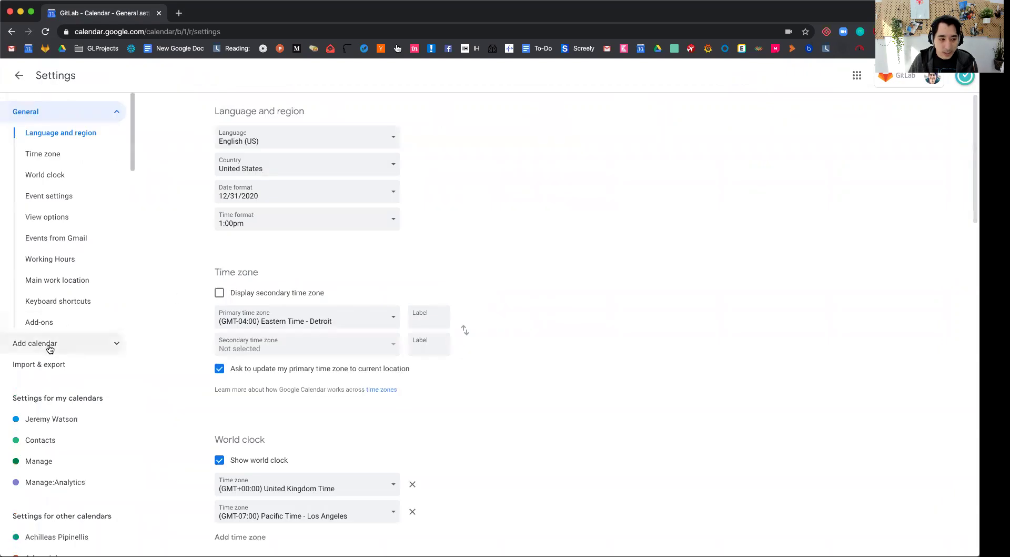
Step: Create a new calendar named 'Test Calendar' and open its settings
click(102, 348)
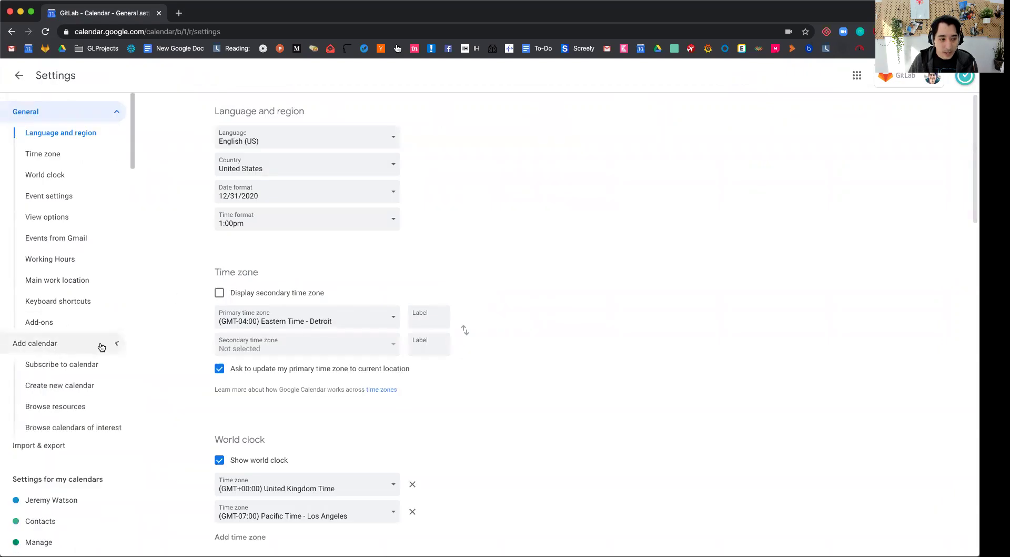
click(83, 393)
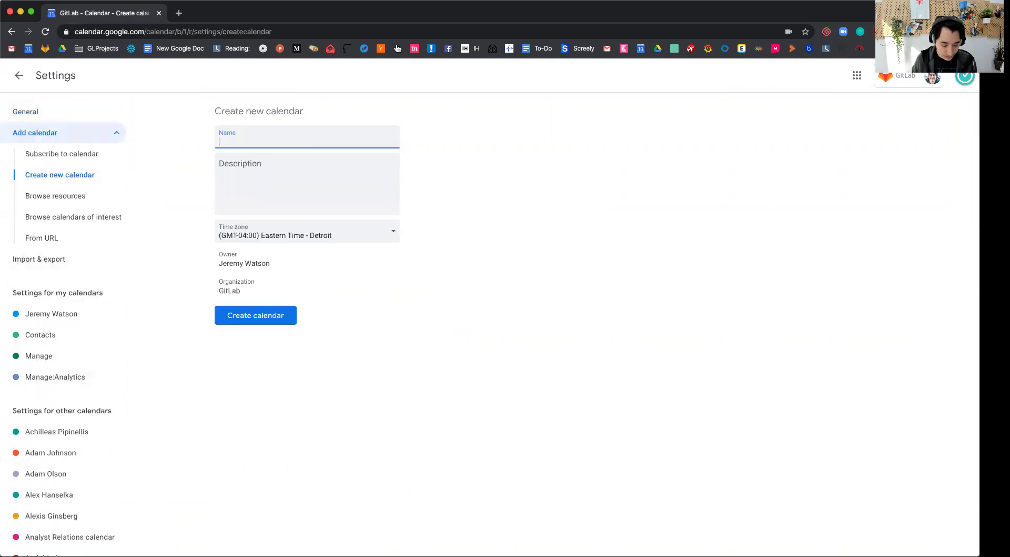
text(Test Calenda)
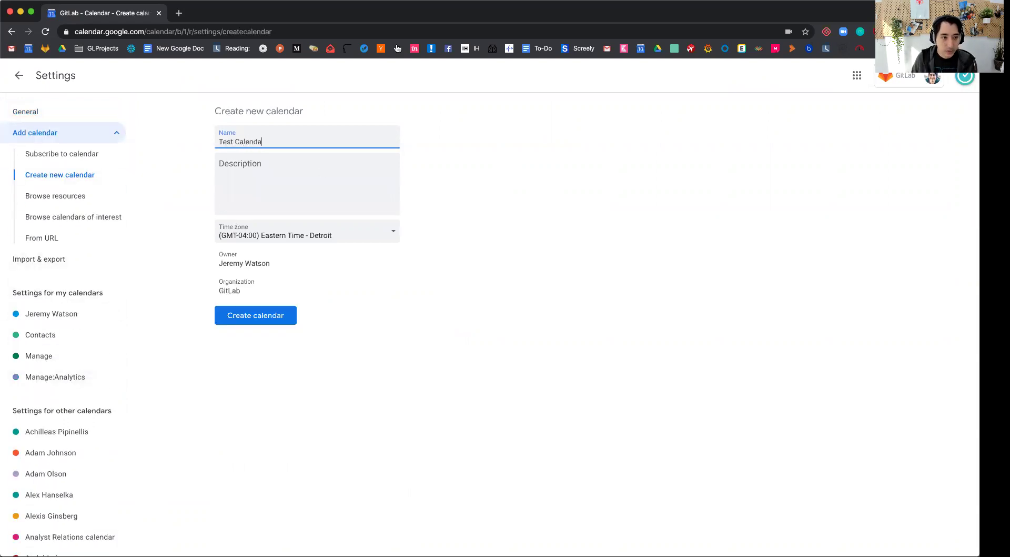
text(r)
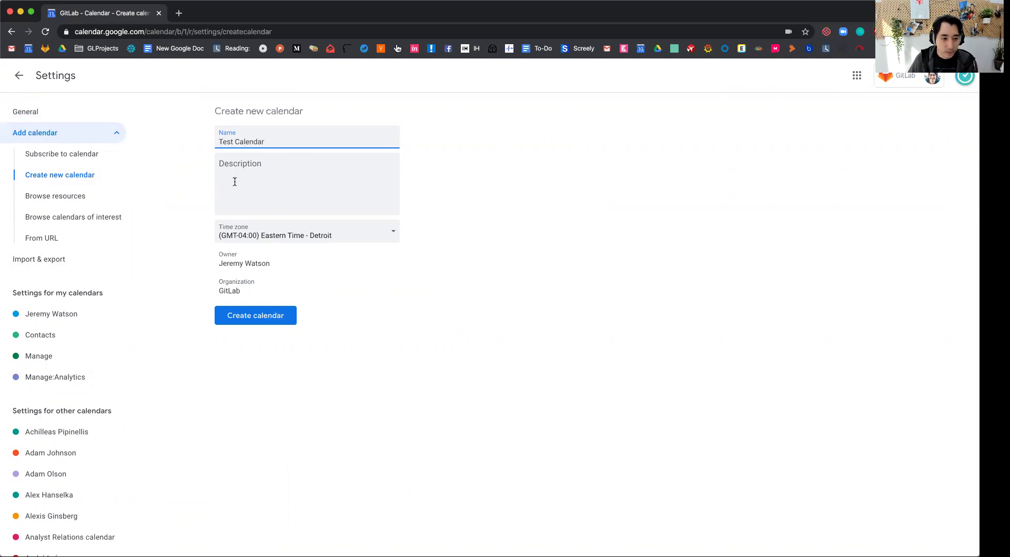
click(245, 315)
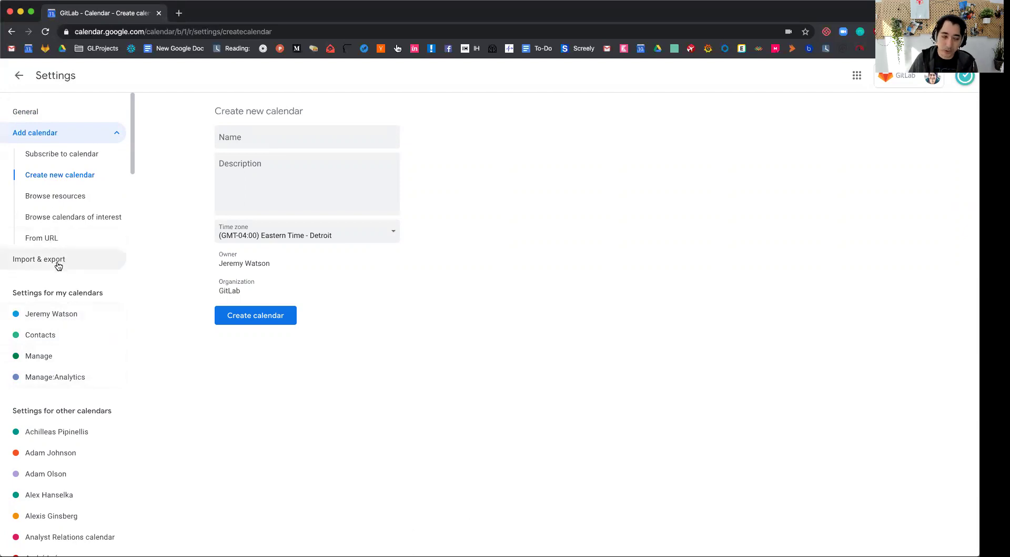
click(63, 181)
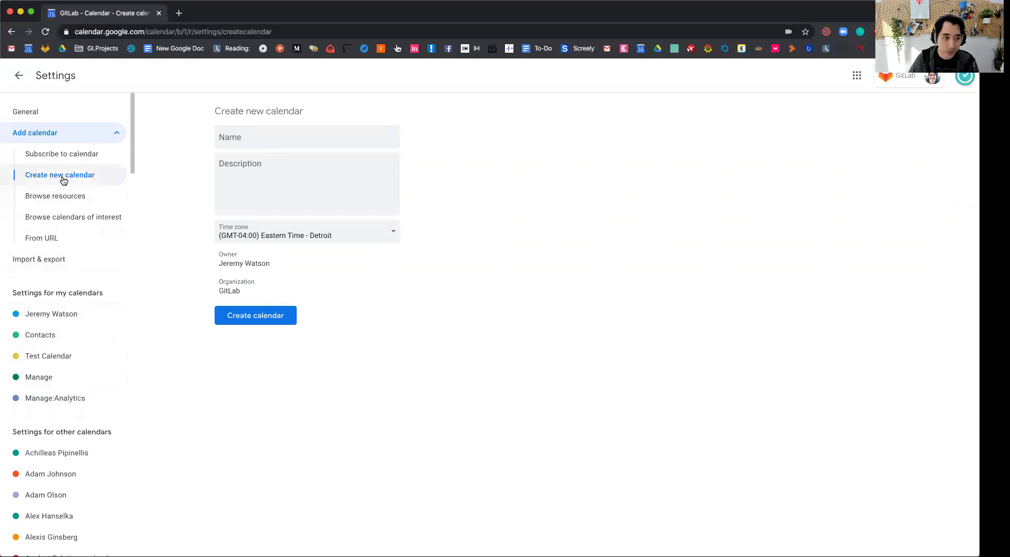
click(61, 360)
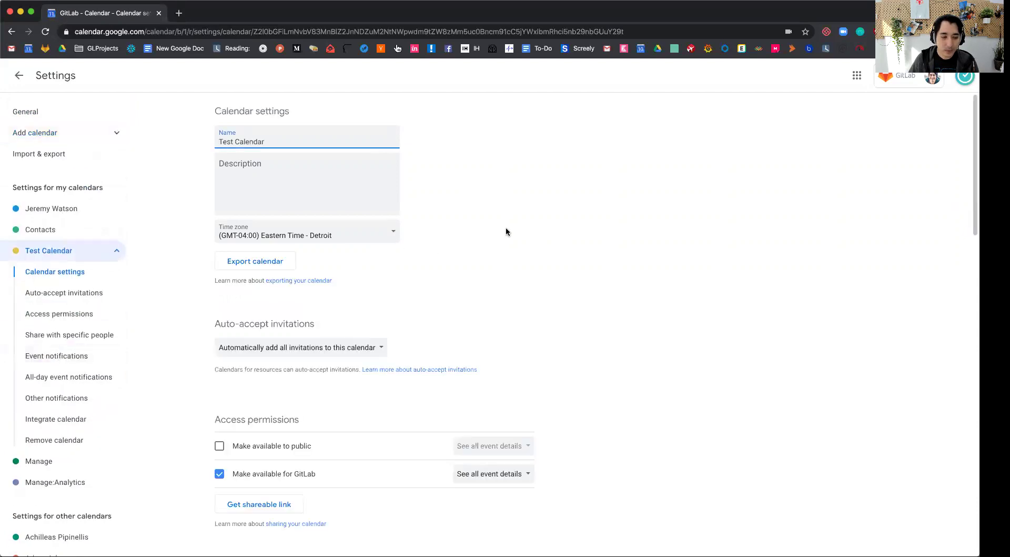
Step: Scroll Test Calendar's settings down to Access permissions and Share with specific people
click(273, 193)
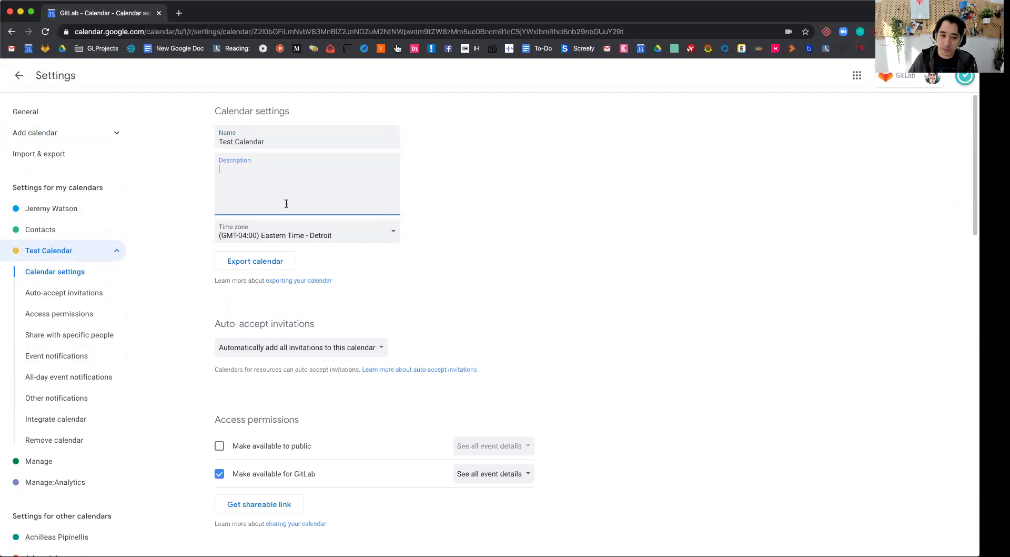
scroll(447, 273, down, 3)
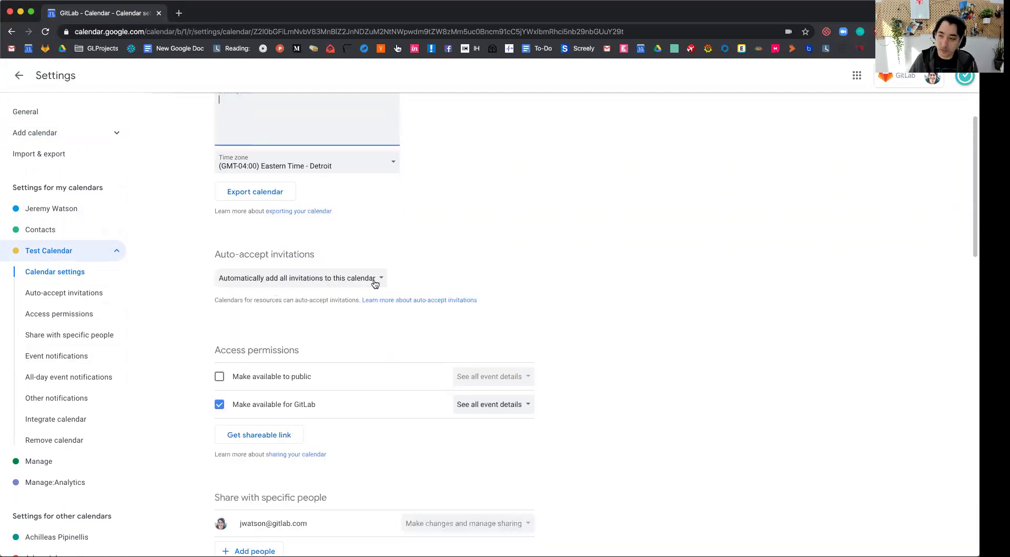
scroll(387, 295, down, 3)
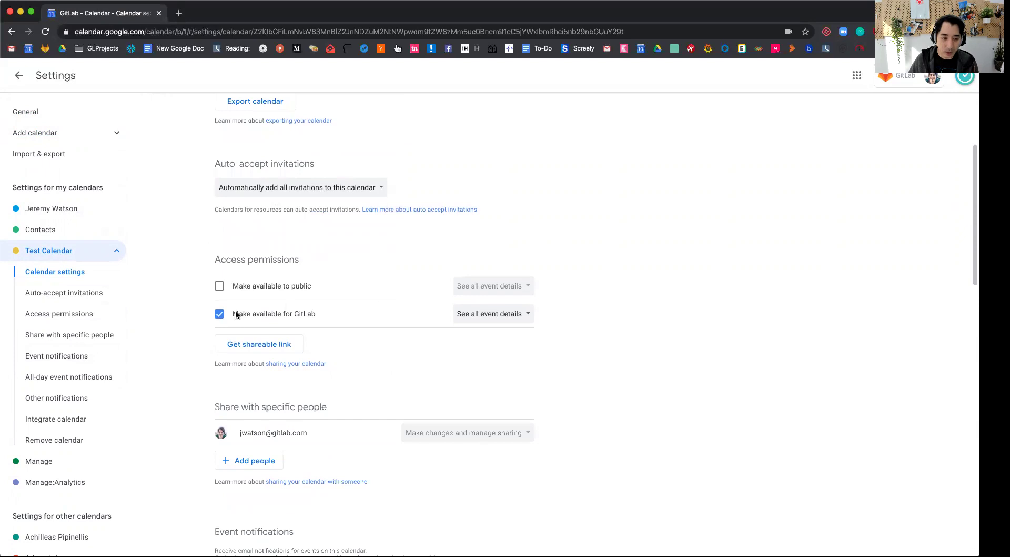
scroll(427, 329, down, 5)
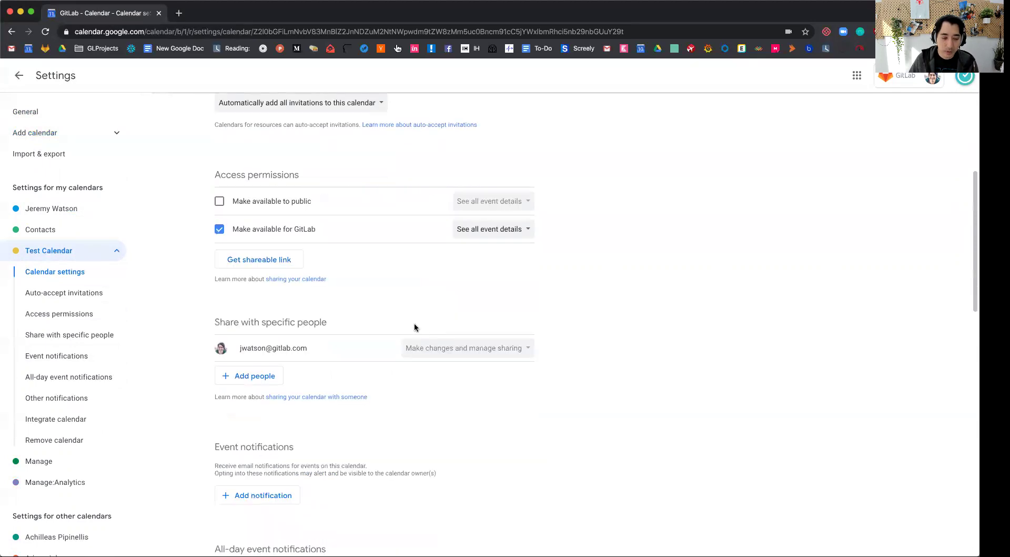
drag(217, 241, 340, 245)
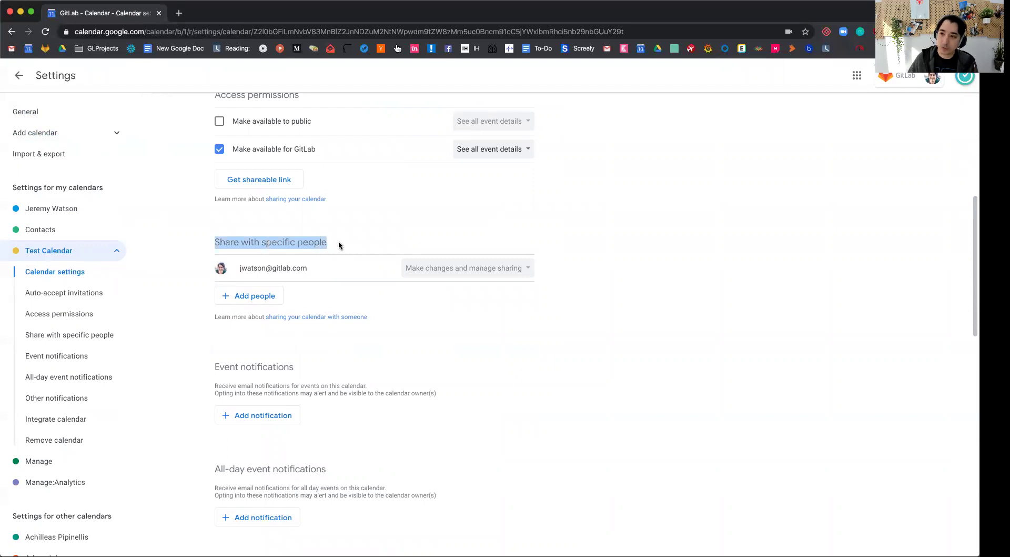
click(340, 245)
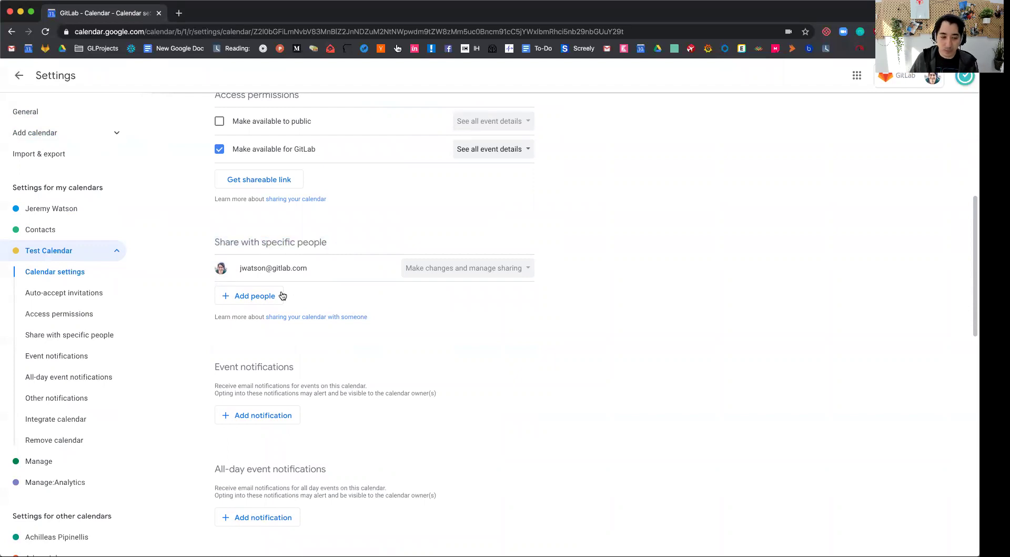
click(271, 295)
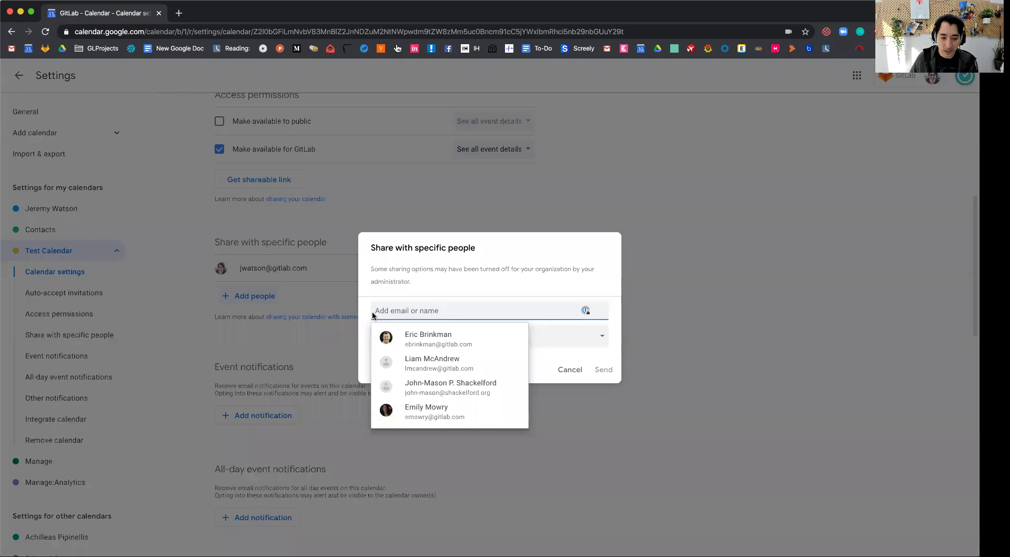
click(442, 336)
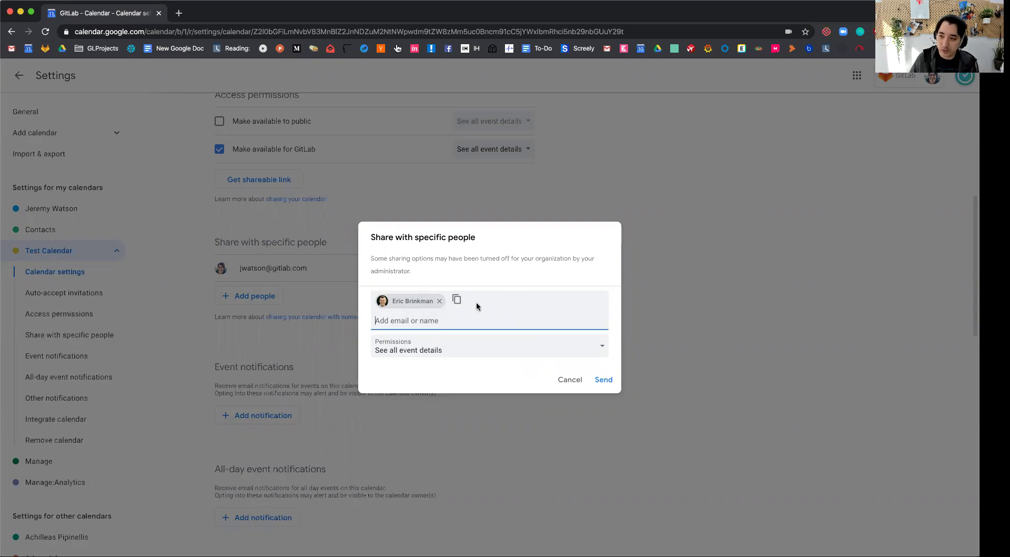
click(434, 353)
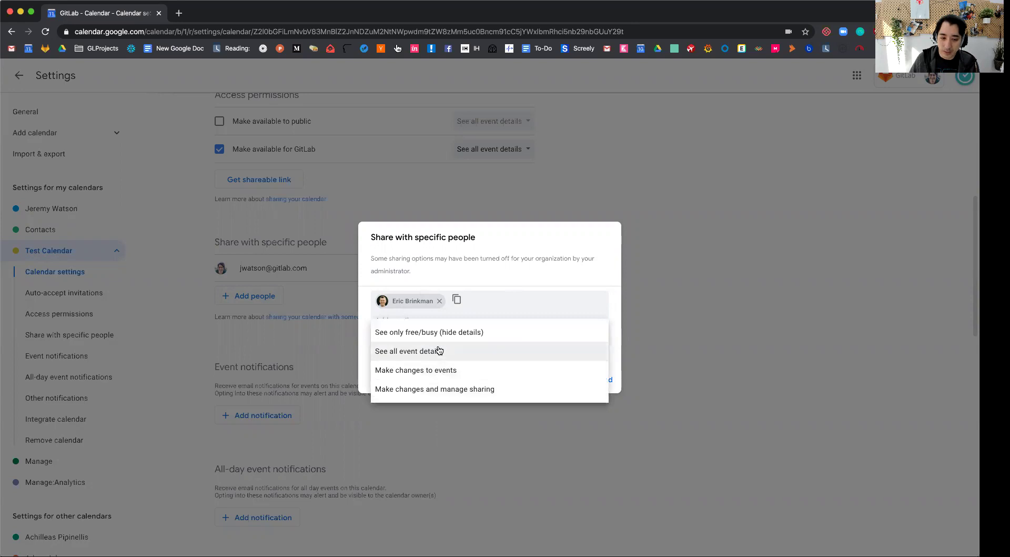
click(442, 390)
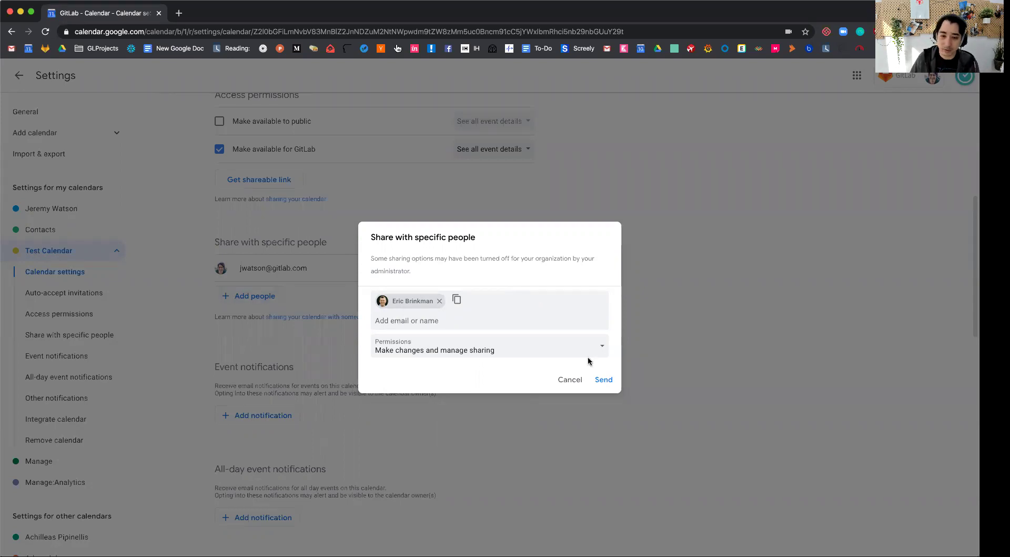
click(571, 380)
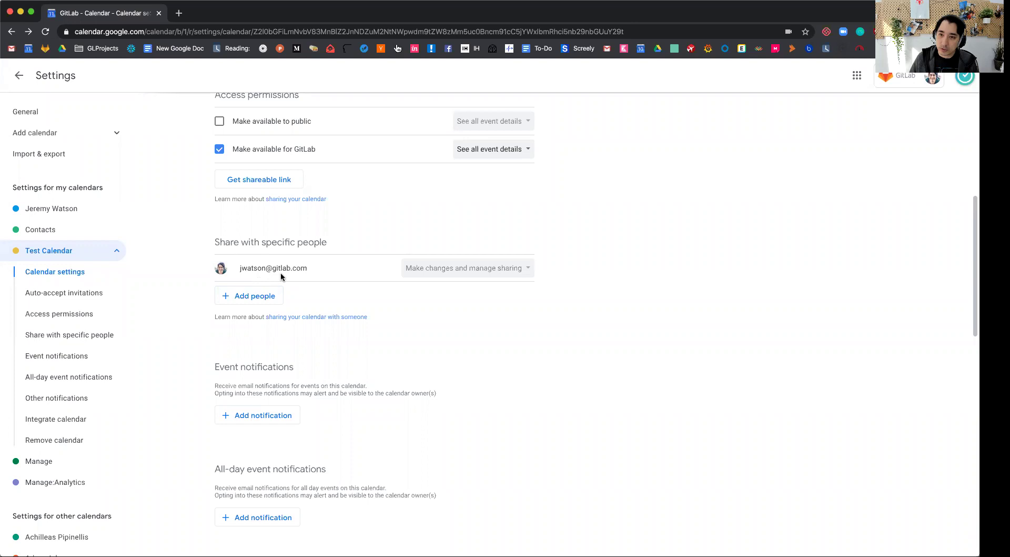
scroll(377, 304, down, 4)
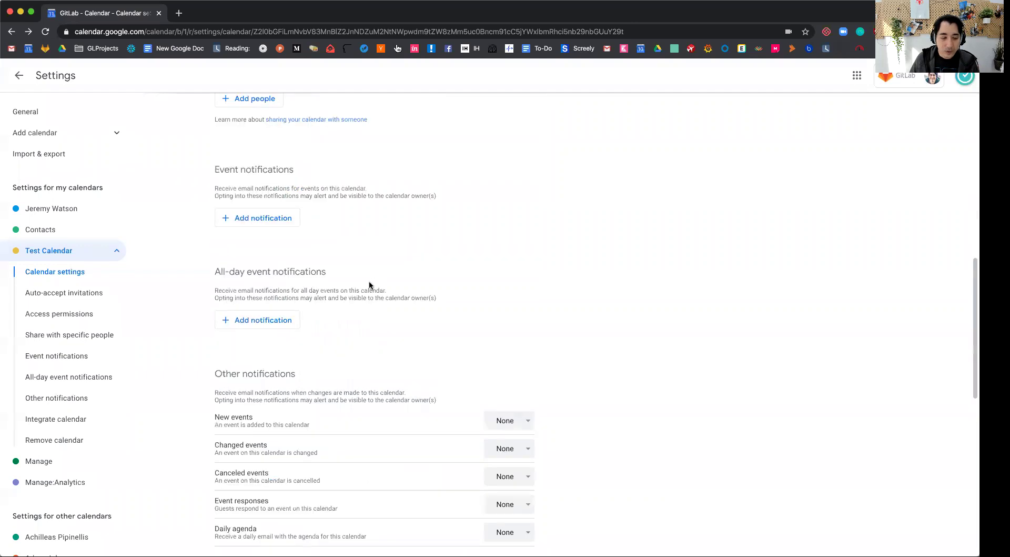
scroll(368, 284, down, 3)
scroll(369, 285, down, 2)
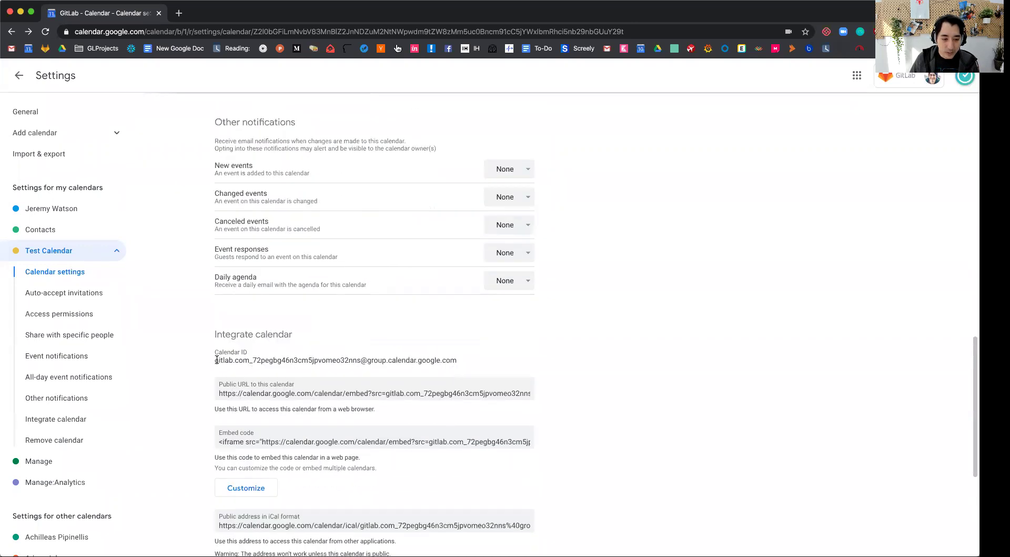
drag(215, 360, 482, 365)
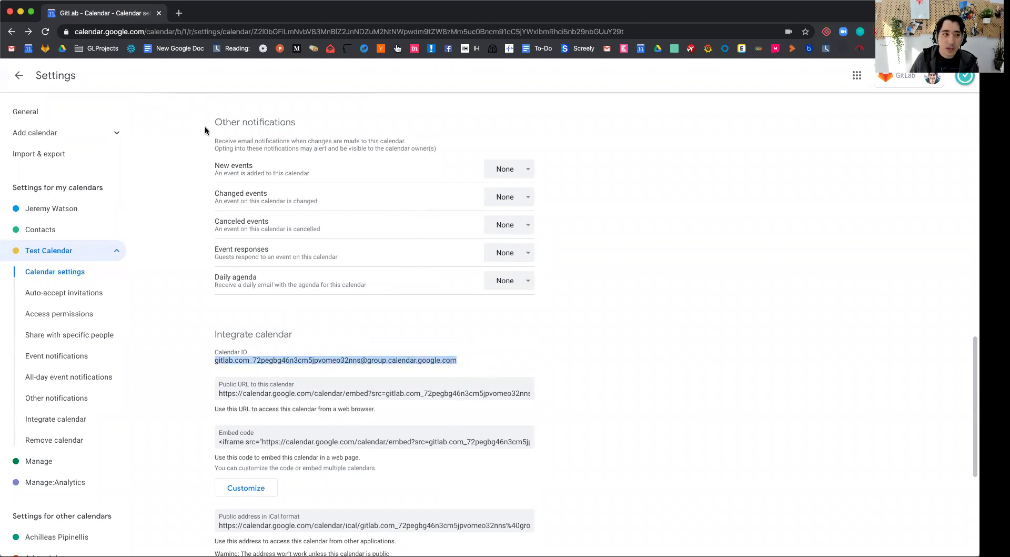
click(18, 77)
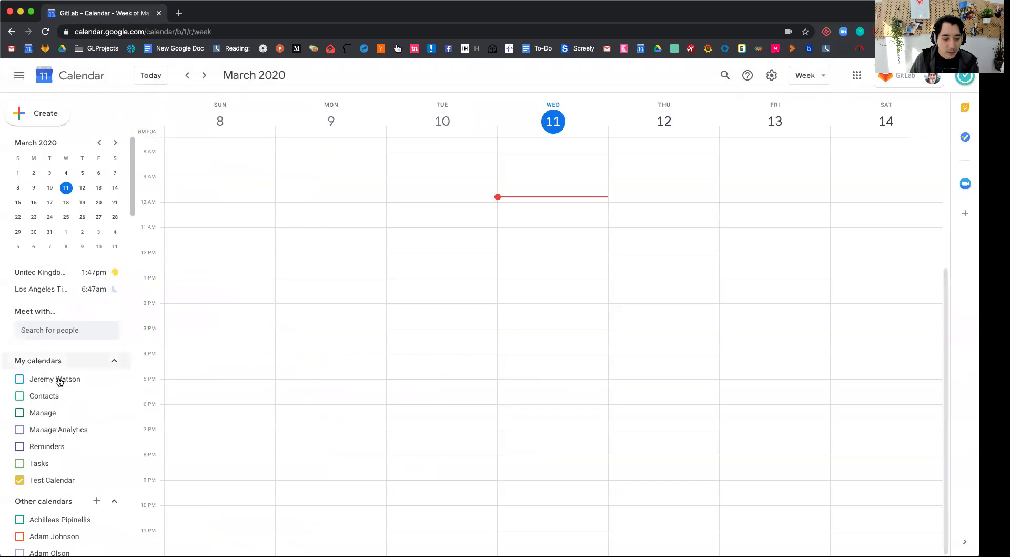
Step: Create a 'Team Meeting' event on Wednesday, March 11 at 8 PM
mouse_move(52, 482)
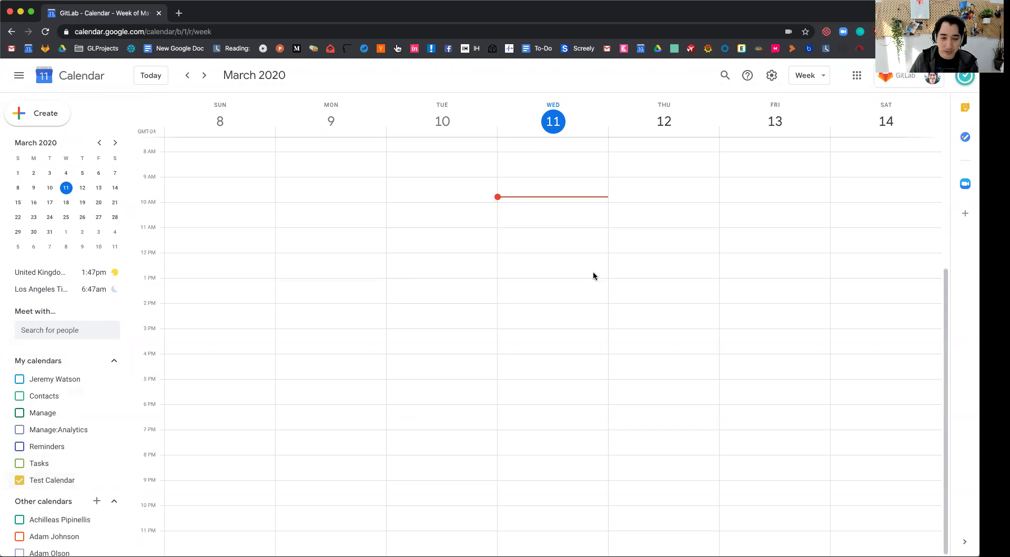
click(519, 238)
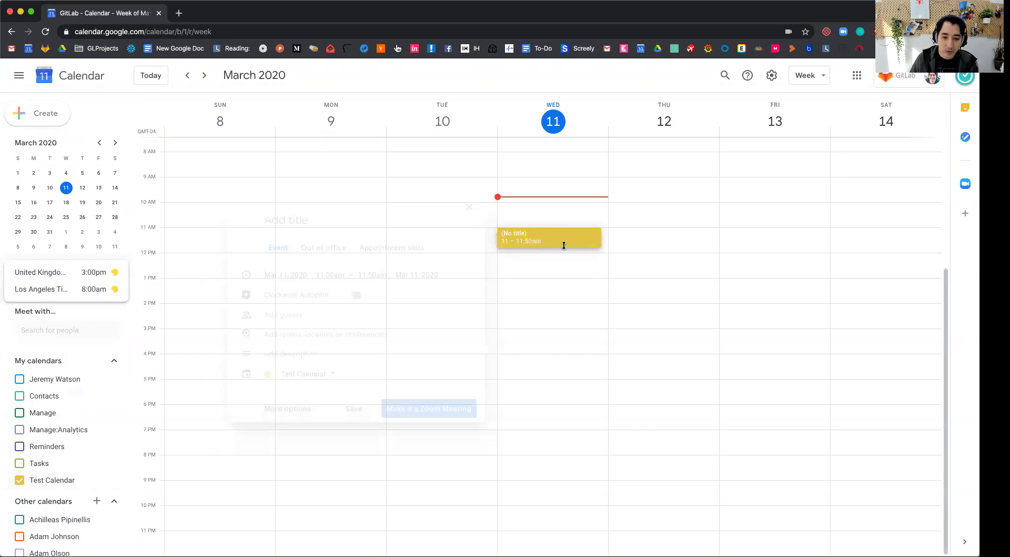
click(154, 346)
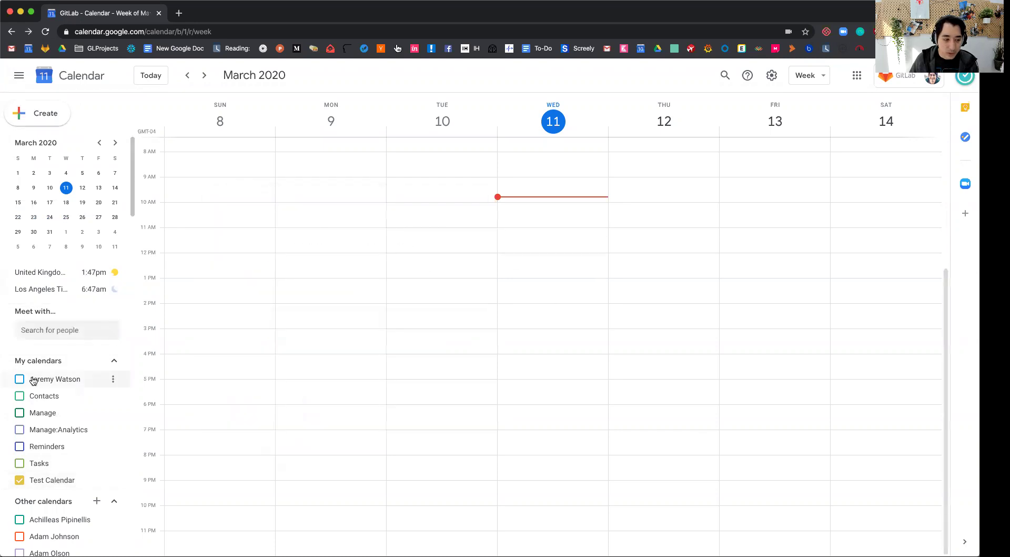
click(19, 379)
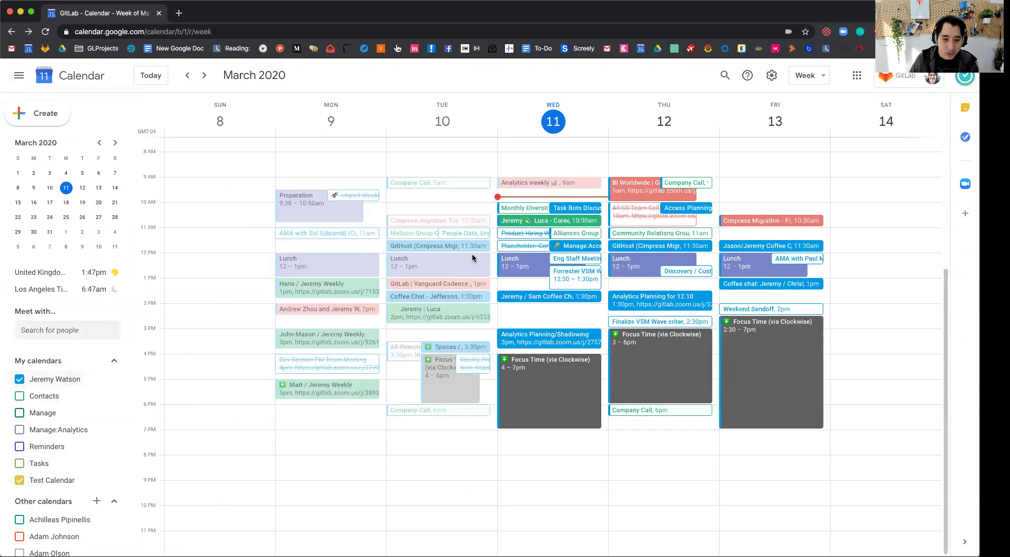
click(538, 462)
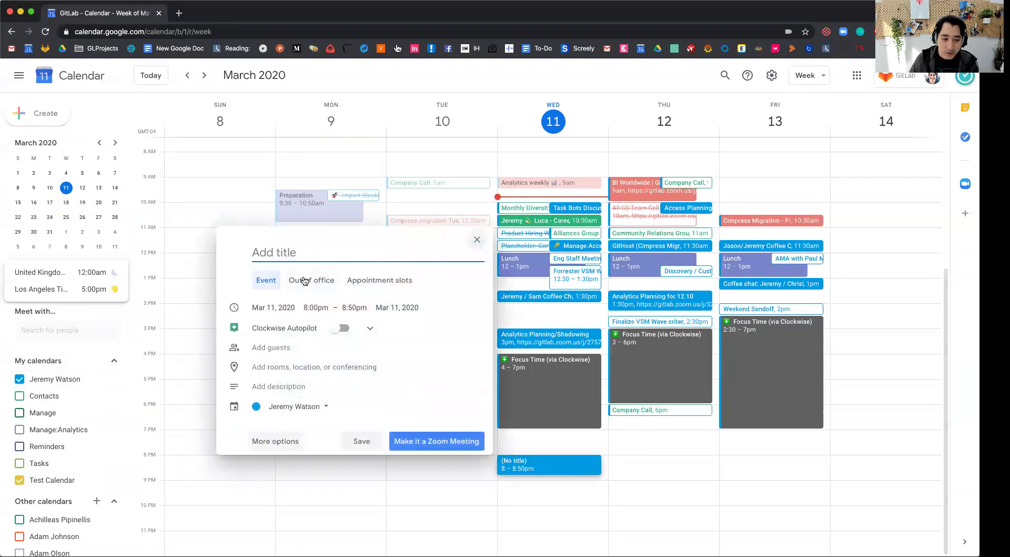
text(Team Meeting)
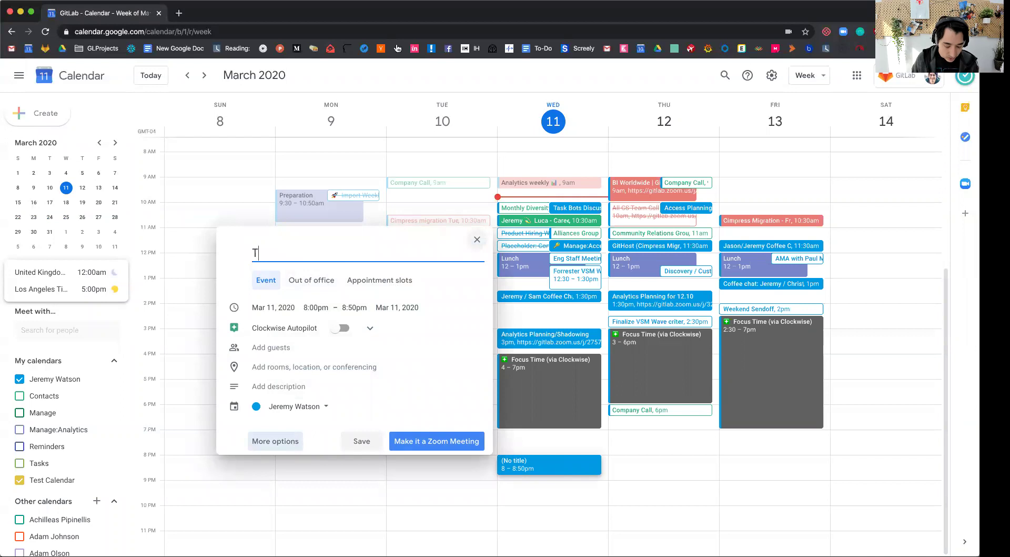
Step: Add the copied Test Calendar ID as a guest, save, and invite it as an external guest
click(279, 442)
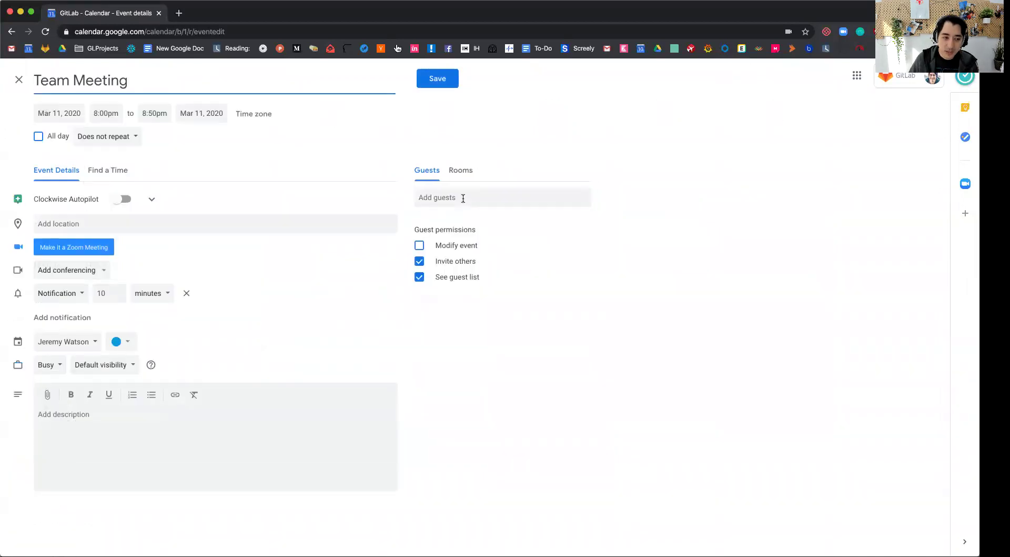
click(463, 198)
key(cmd+v)
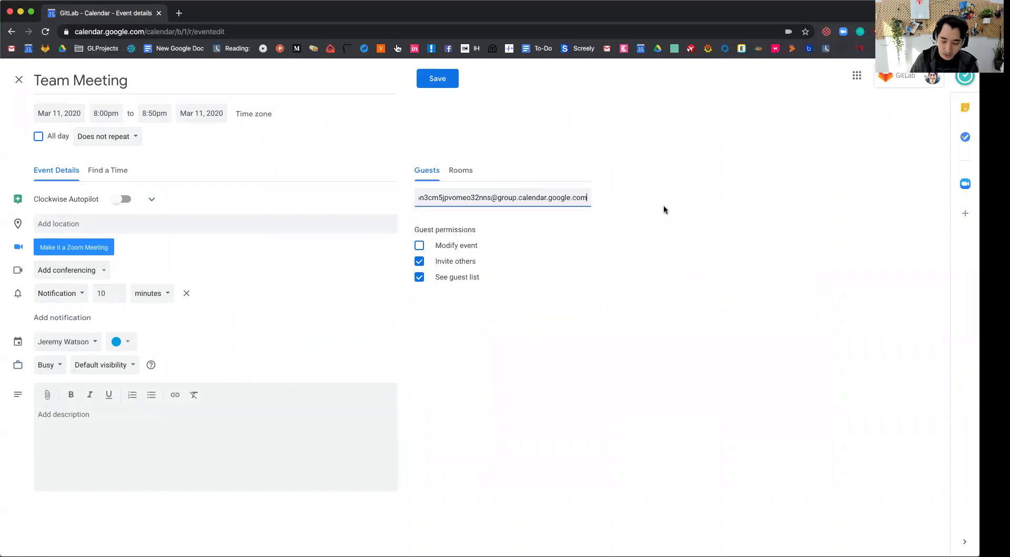
key(Return)
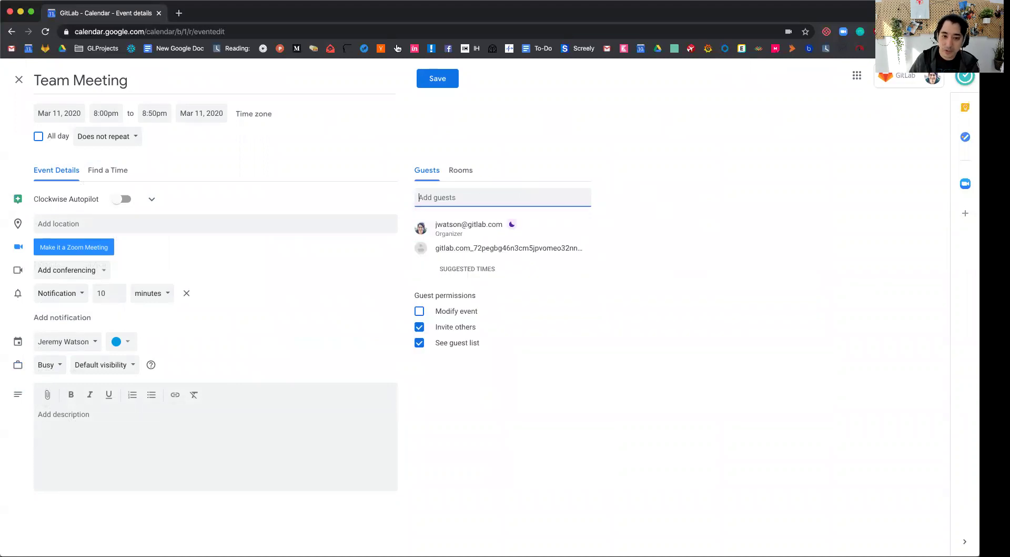
click(660, 258)
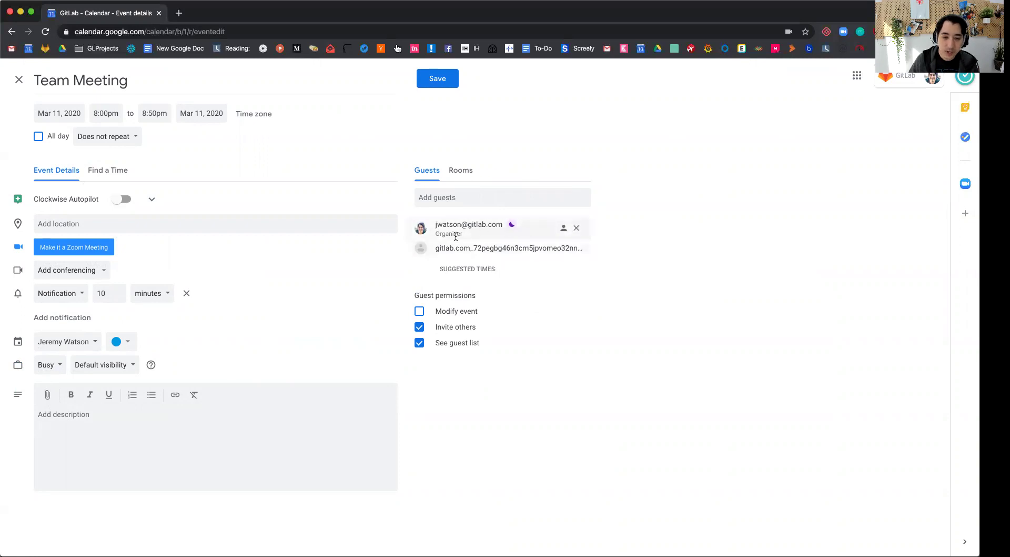
mouse_move(532, 247)
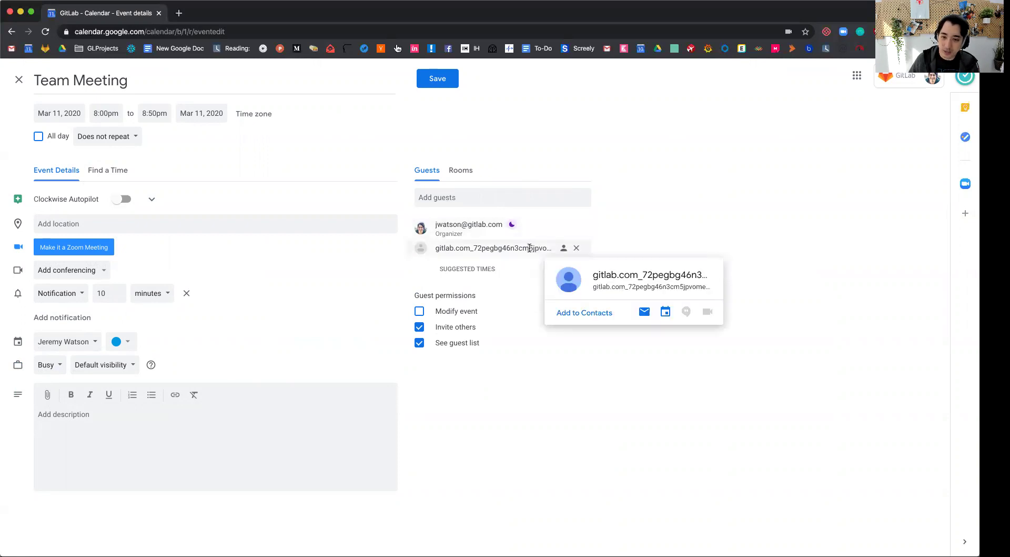
click(438, 88)
click(550, 327)
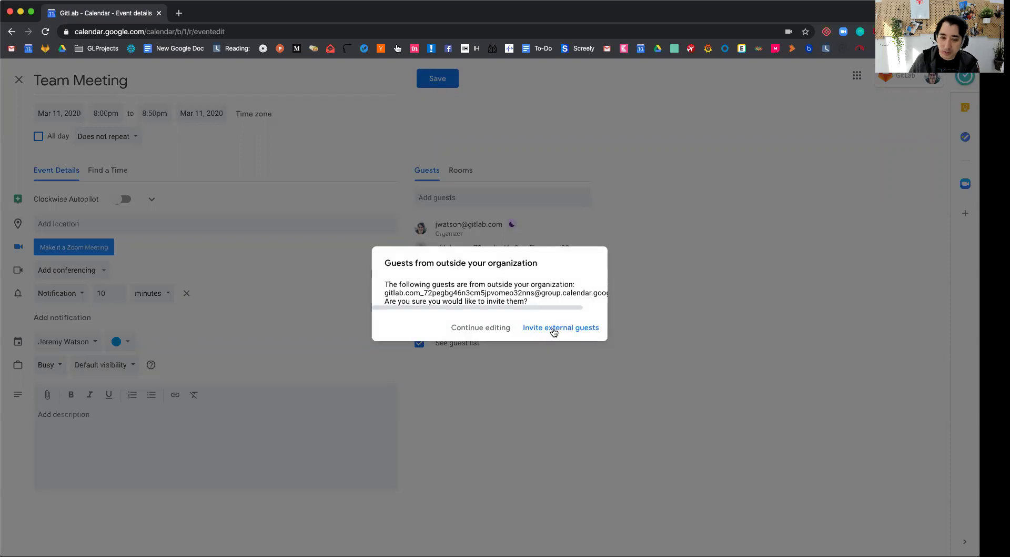
click(554, 332)
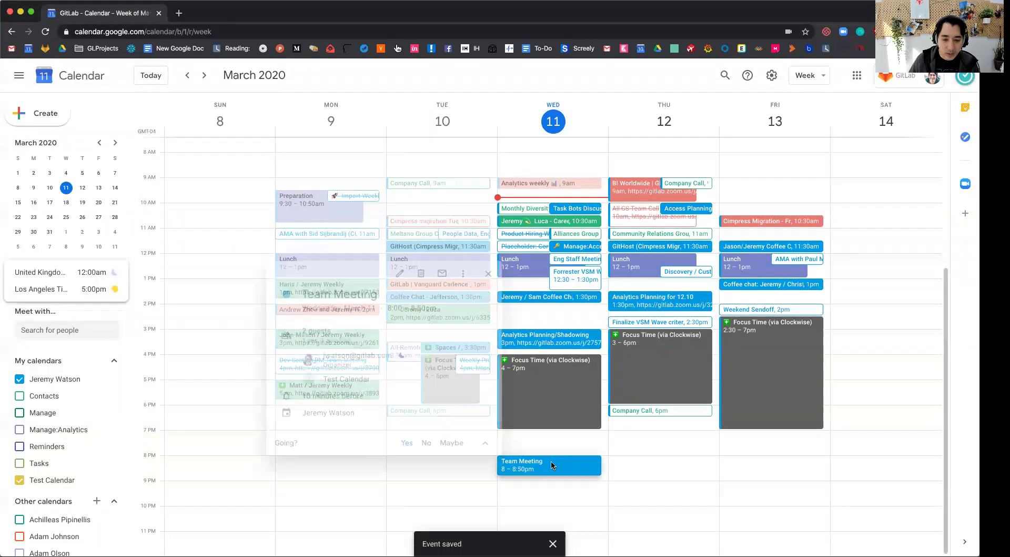
Step: Check that Test Calendar is listed among the Team Meeting's guests, then close the details
drag(316, 398, 373, 403)
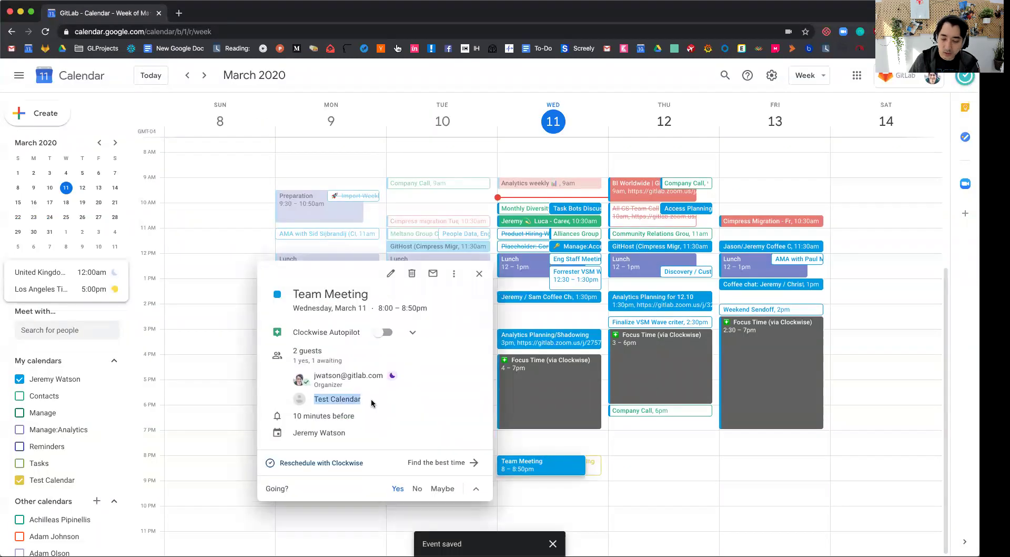
click(372, 403)
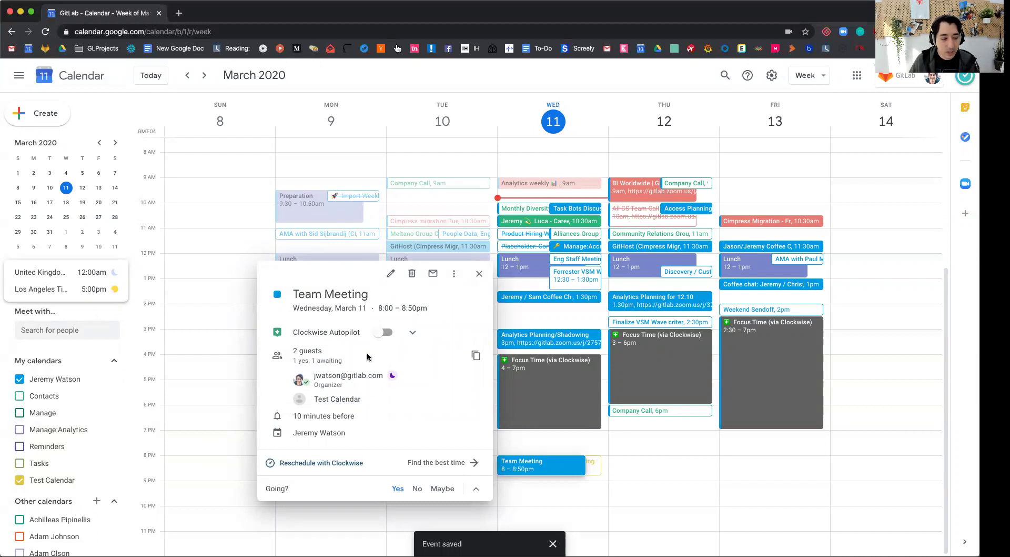
click(479, 273)
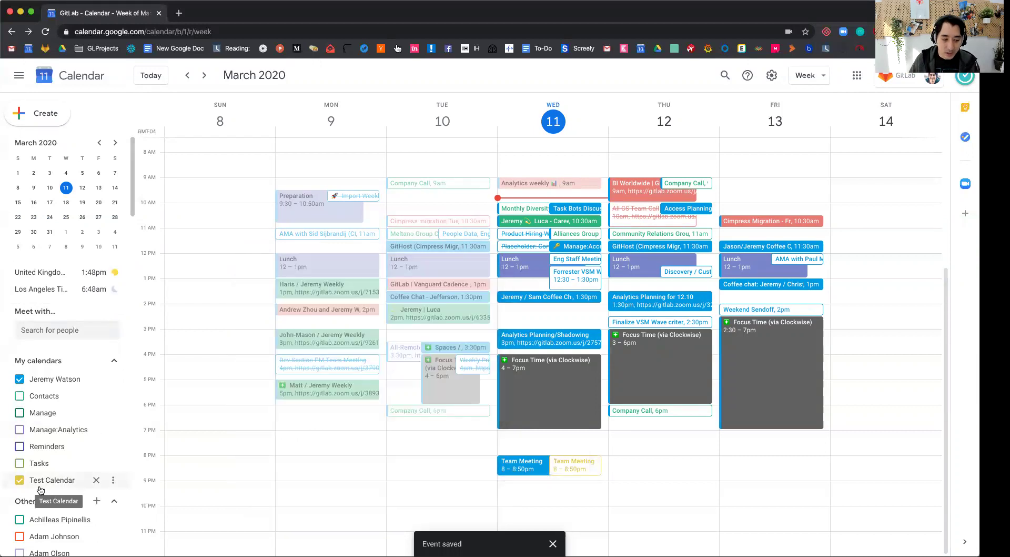
Step: Bring up the removal prompt for Test Calendar and keep the calendar
mouse_move(109, 485)
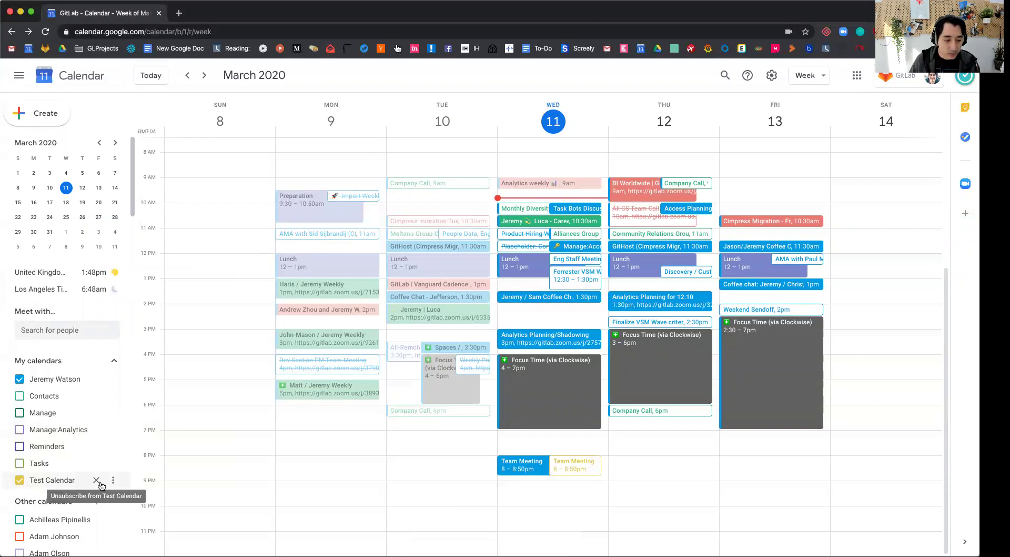
click(94, 482)
click(492, 343)
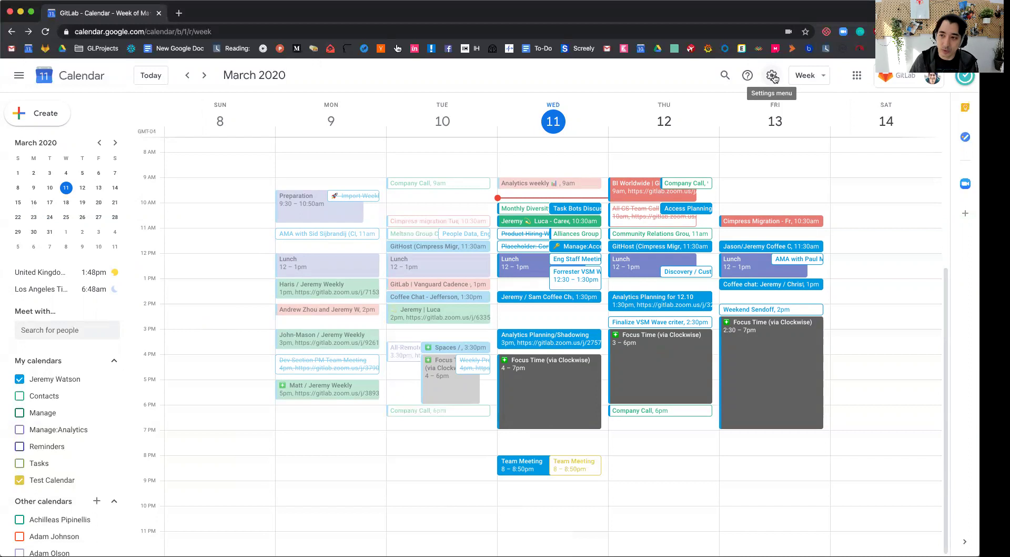
Step: Copy Test Calendar's shareable link from its settings and return to the week view
click(774, 78)
click(784, 105)
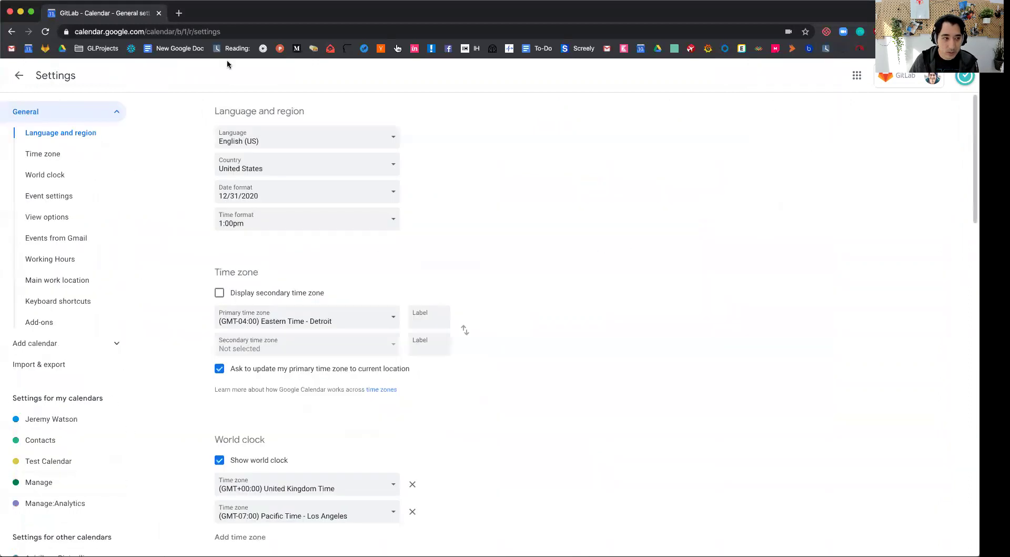
click(63, 462)
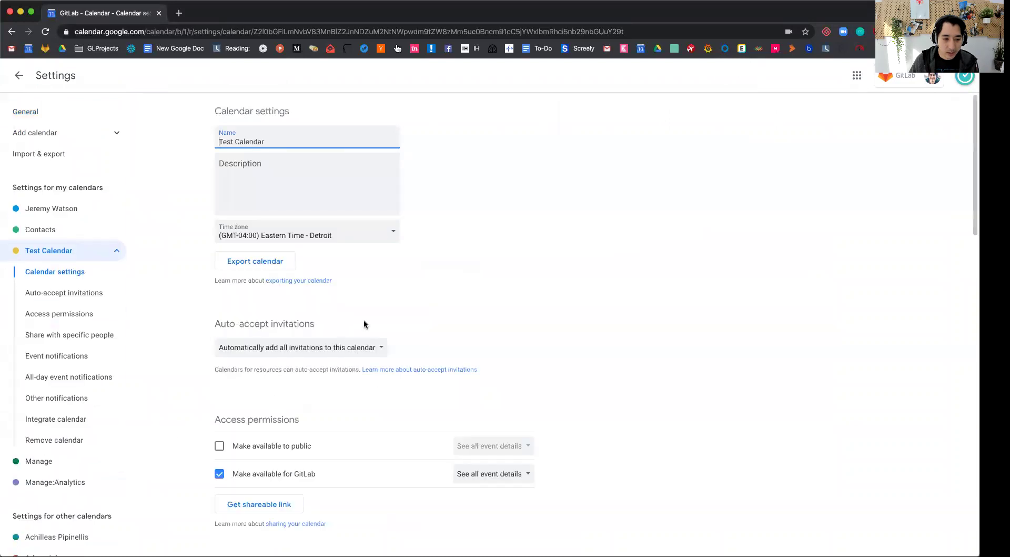
scroll(392, 313, down, 5)
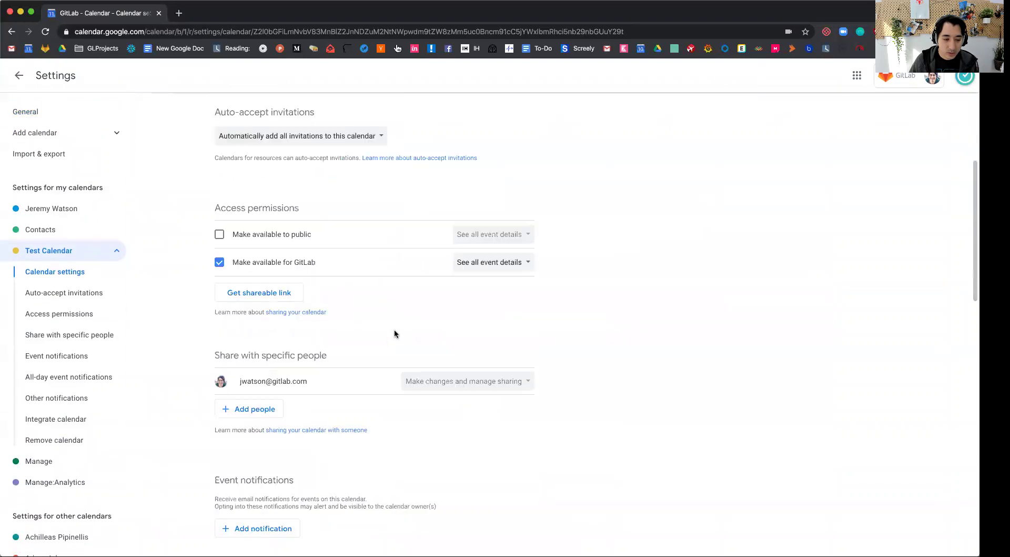
click(278, 289)
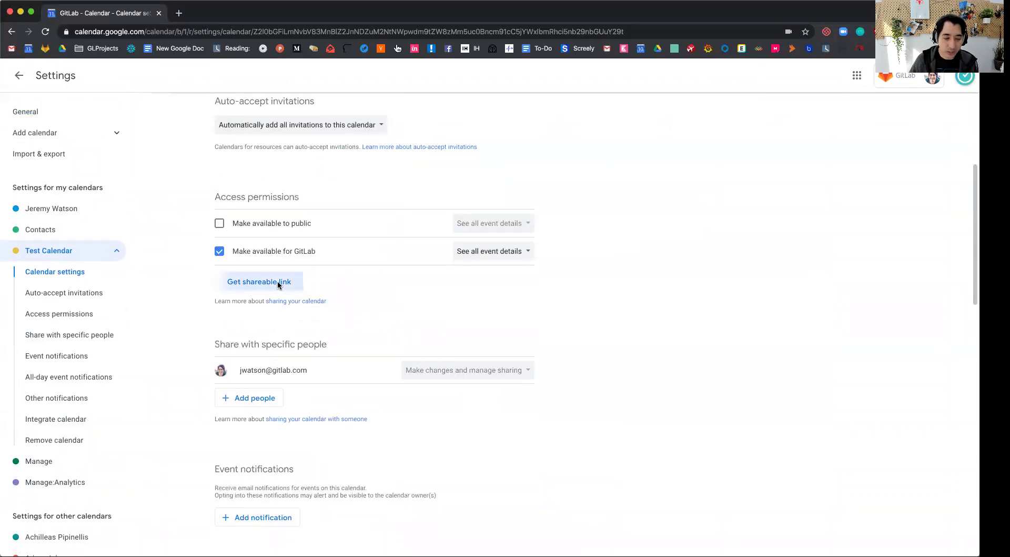
click(580, 346)
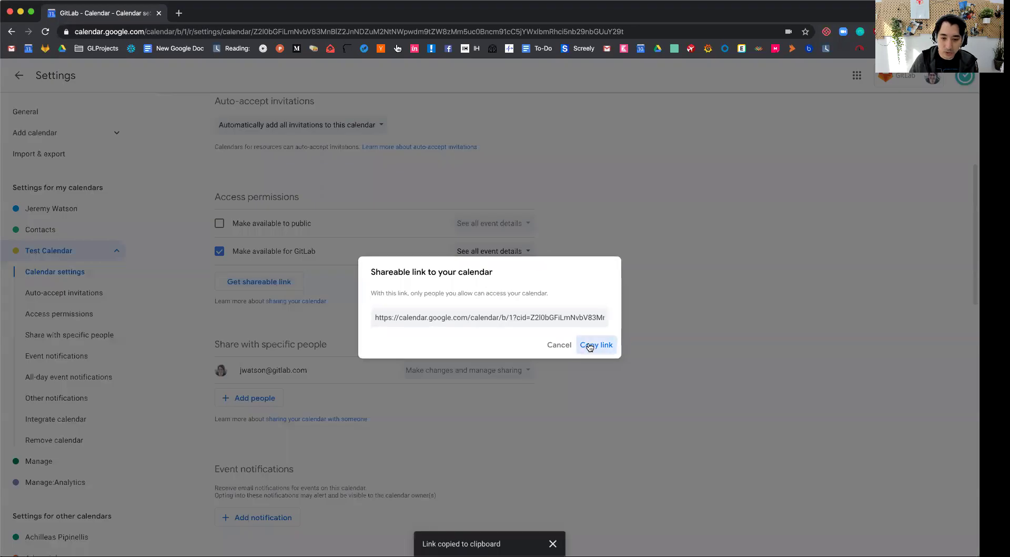
click(555, 346)
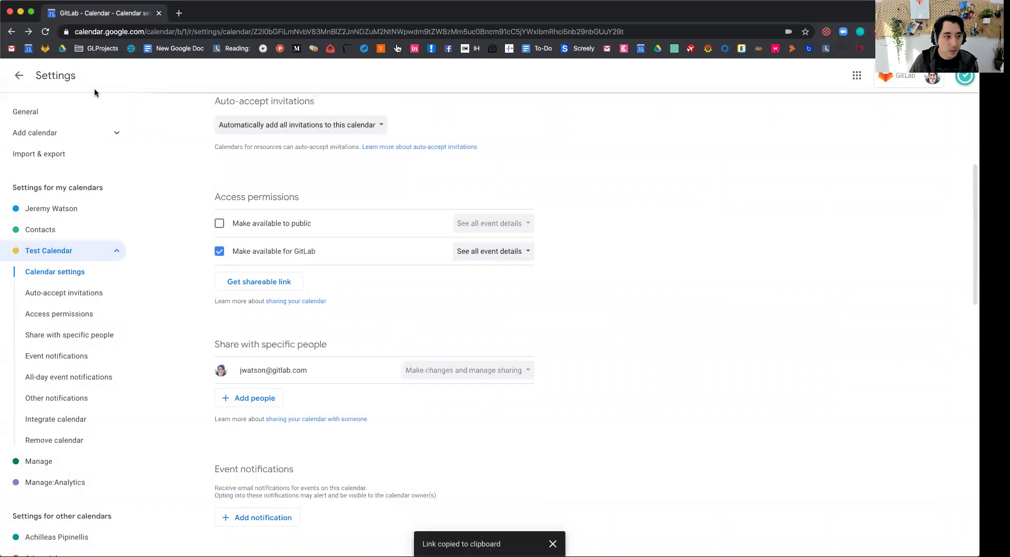
click(19, 75)
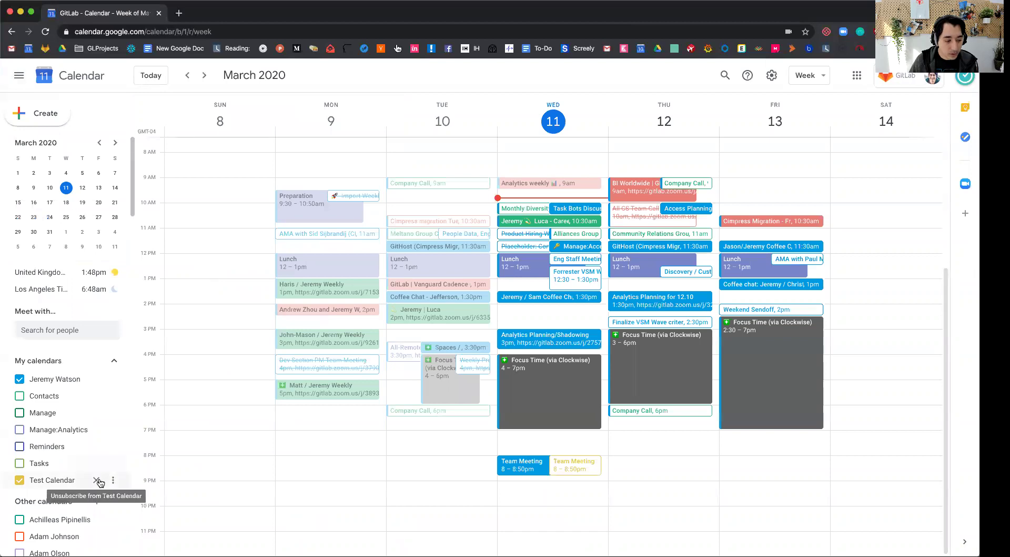
Step: Remove Test Calendar, then re-add it by loading its pasted shareable link
click(94, 480)
click(535, 334)
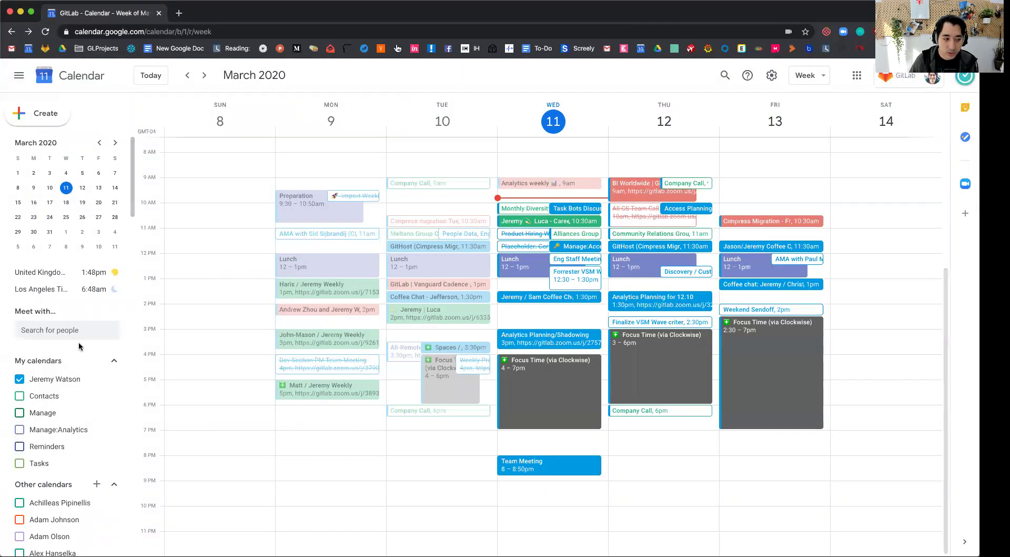
click(191, 31)
key(super+v)
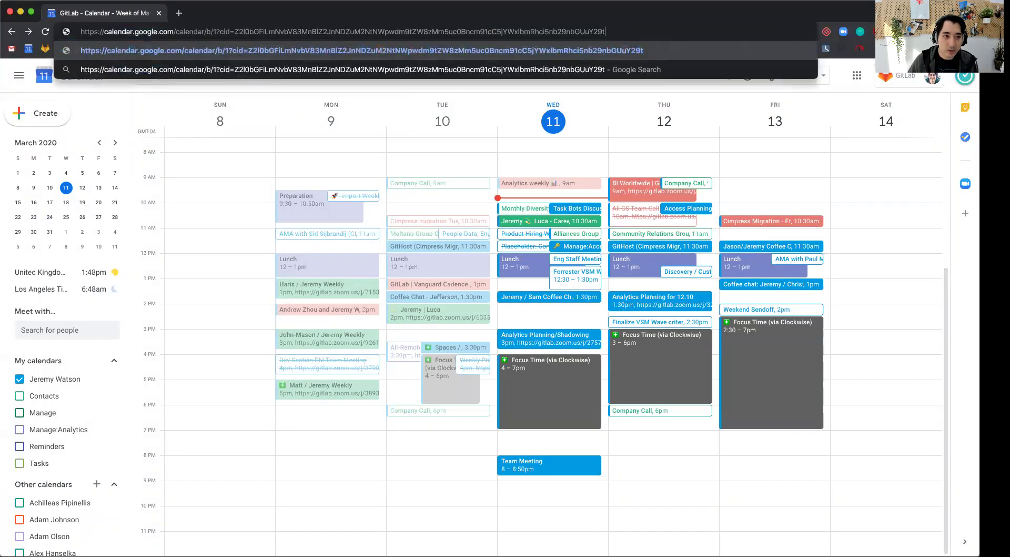
key(Return)
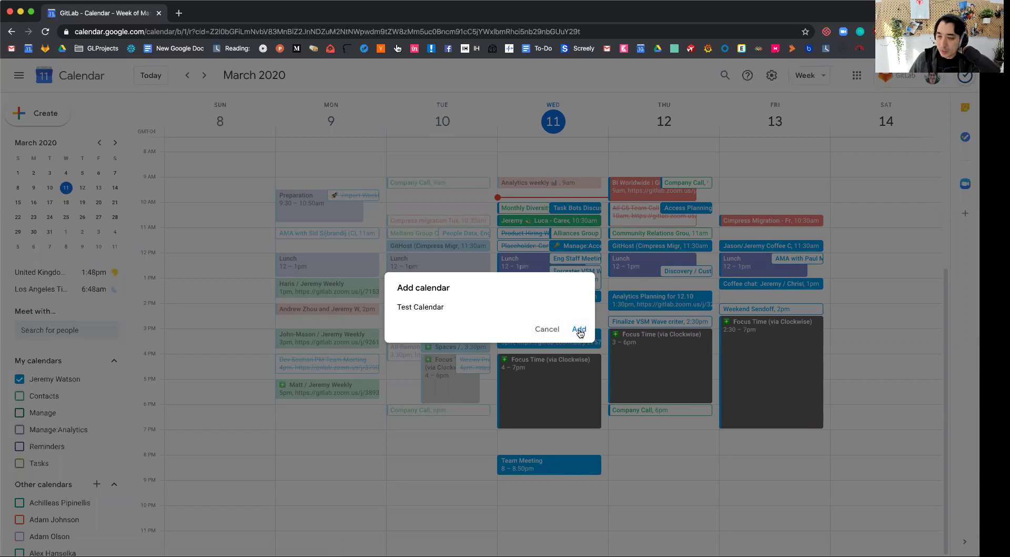
click(580, 329)
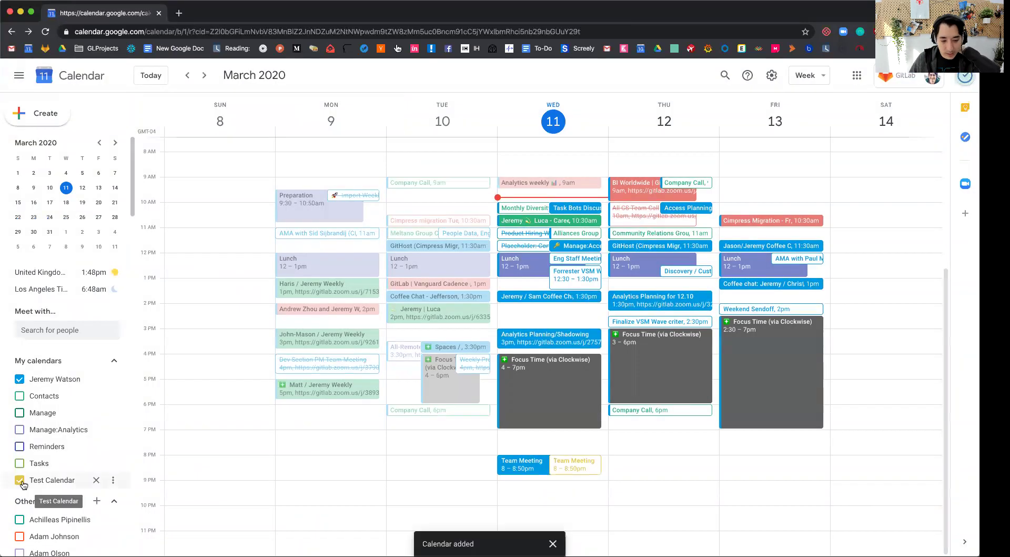
Step: Review the Wednesday 8–8:50pm Team Meeting details, then close the popup
click(585, 464)
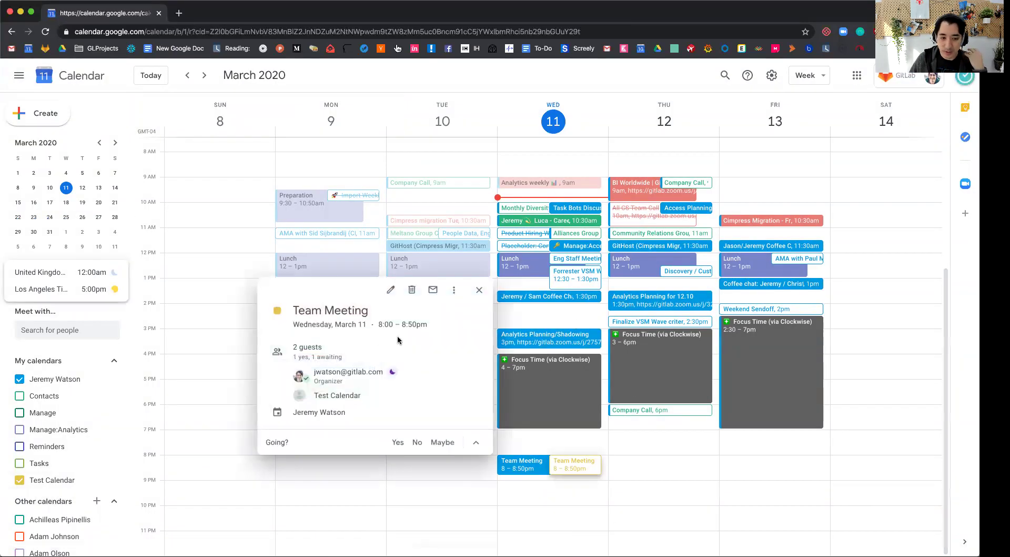
click(480, 290)
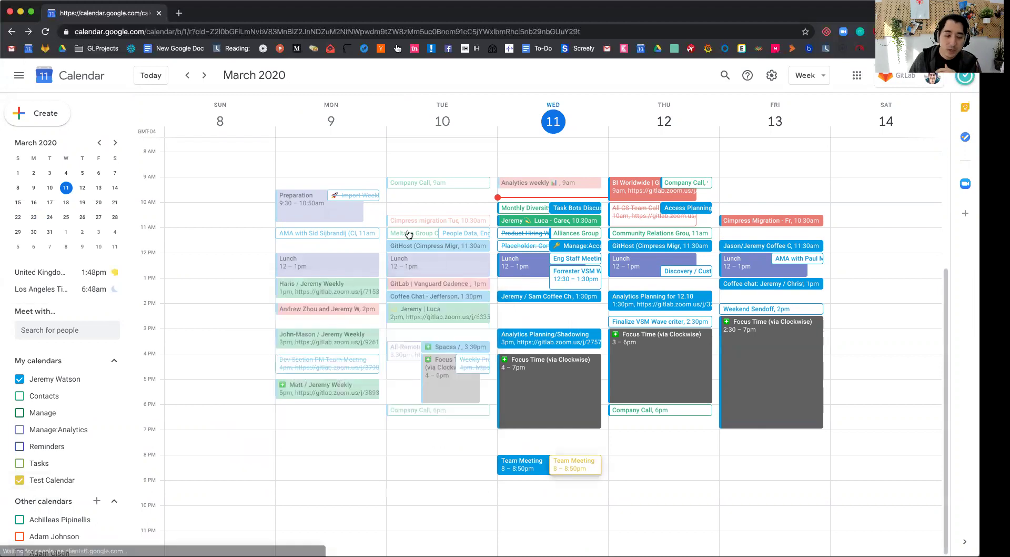
Step: Reopen Test Calendar's settings and view its shareable link, cancelling without copying
click(774, 78)
click(780, 103)
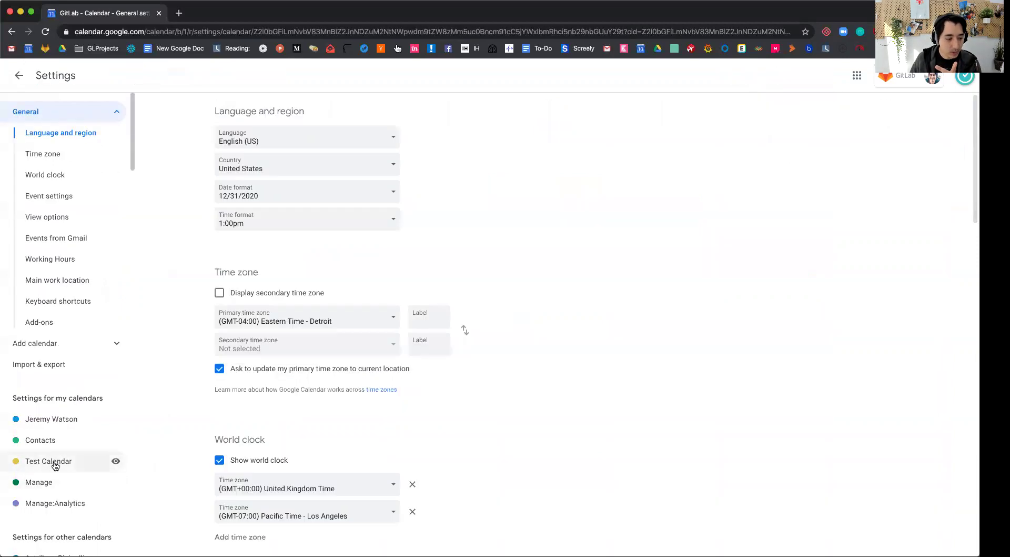
click(55, 464)
scroll(406, 307, down, 10)
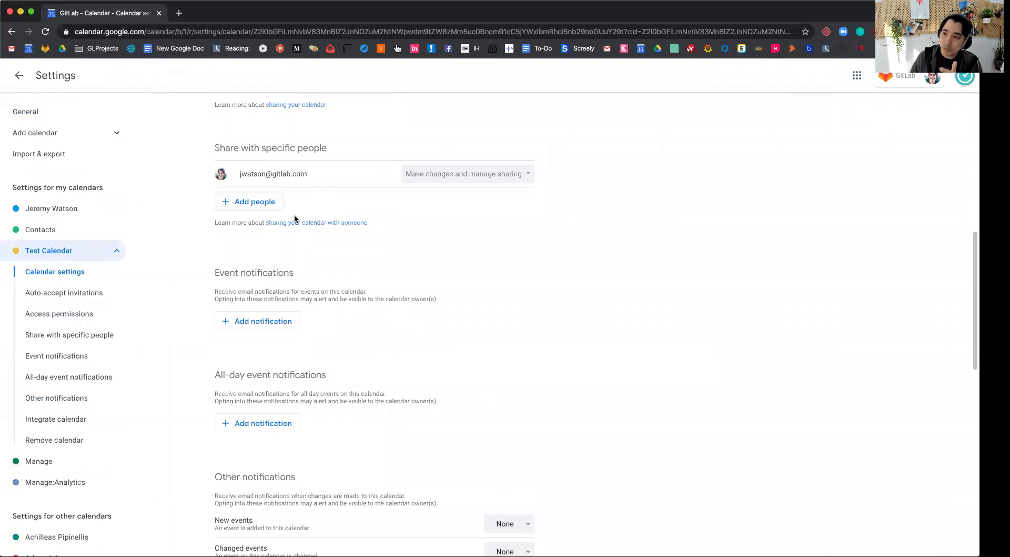
scroll(297, 220, up, 5)
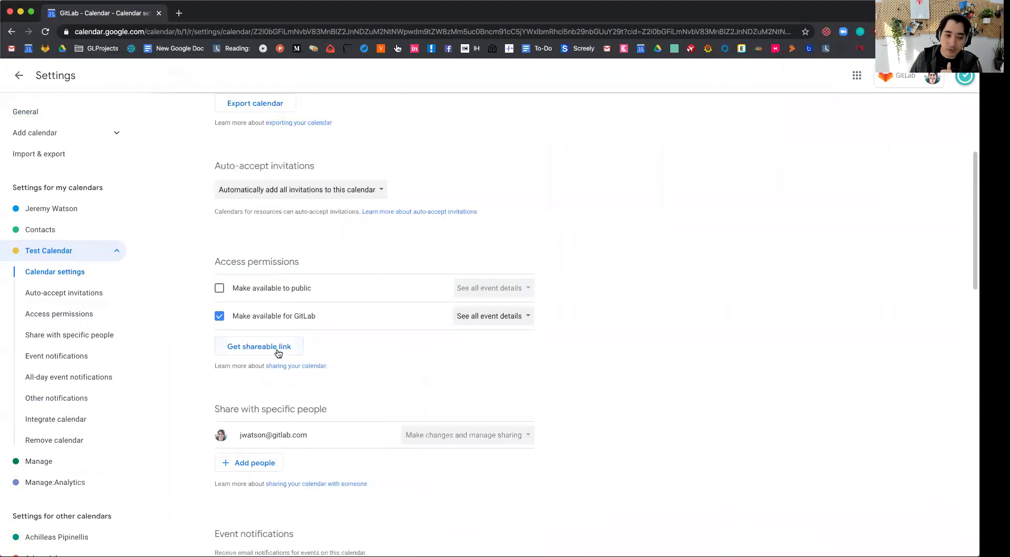
click(279, 348)
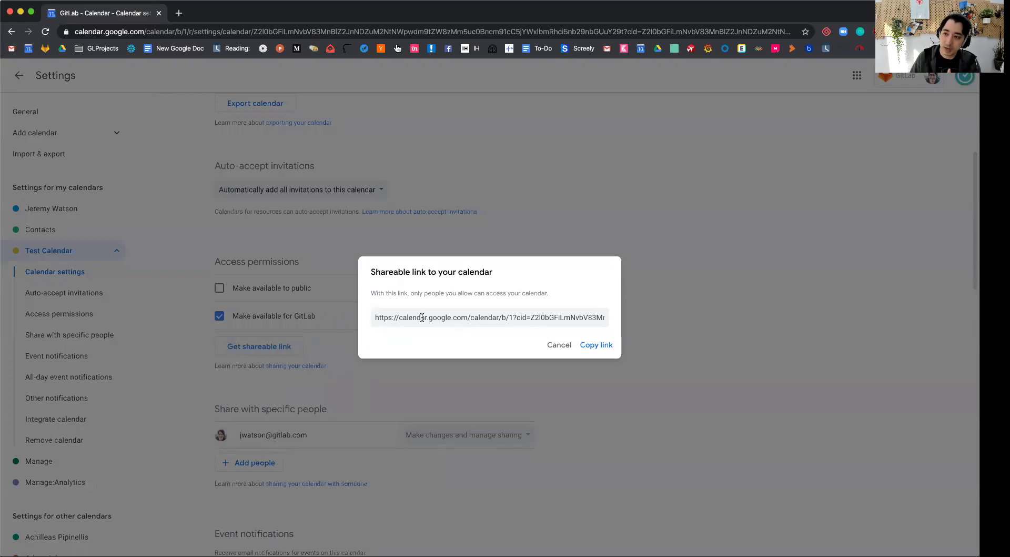
click(559, 345)
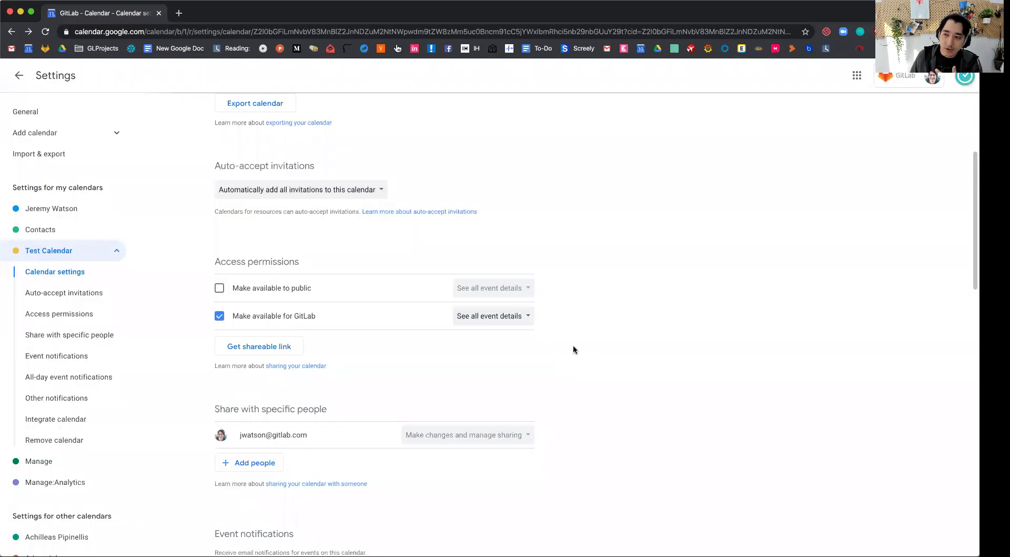
scroll(573, 347, down, 14)
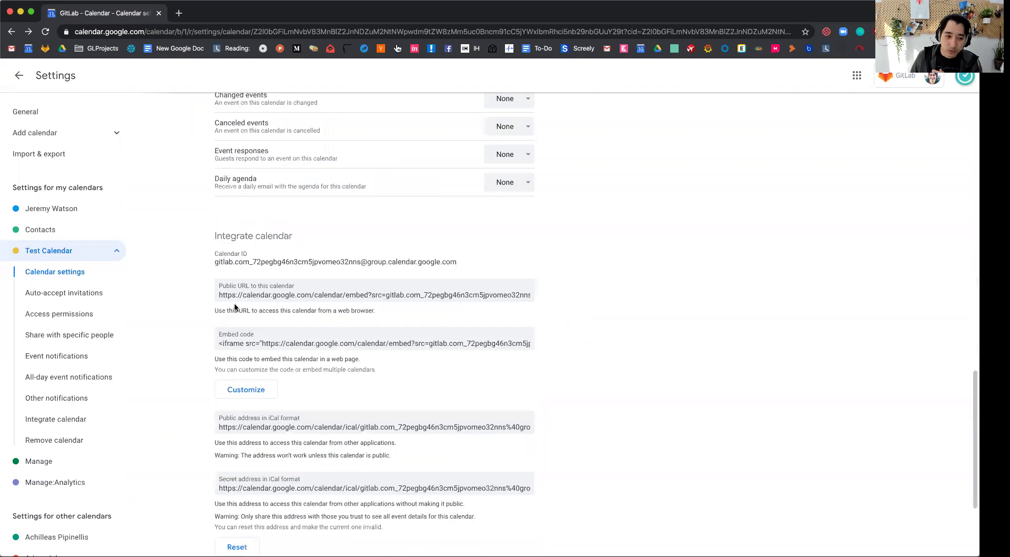
mouse_move(216, 259)
mouse_down()
mouse_move(469, 260)
mouse_move(210, 260)
mouse_up()
click(469, 260)
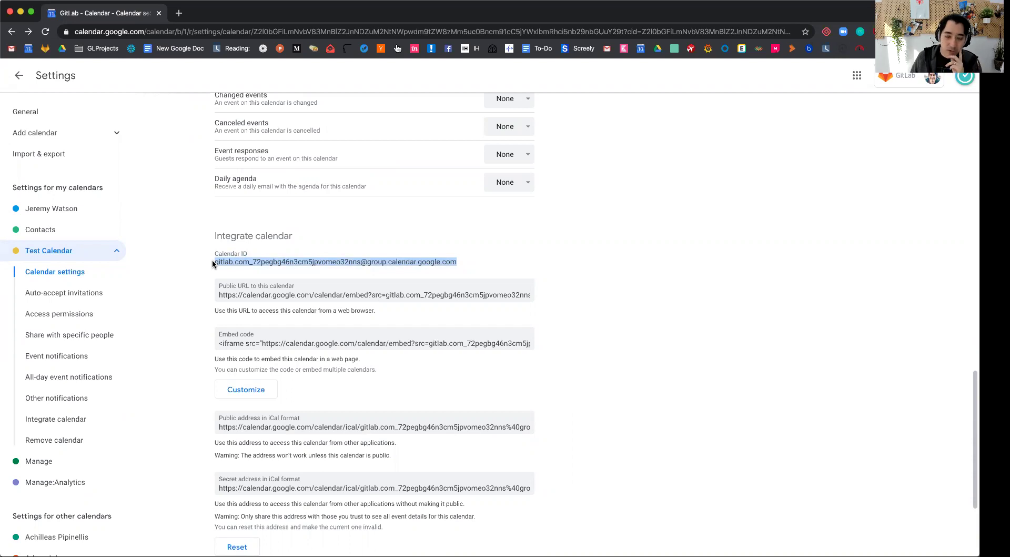
click(213, 264)
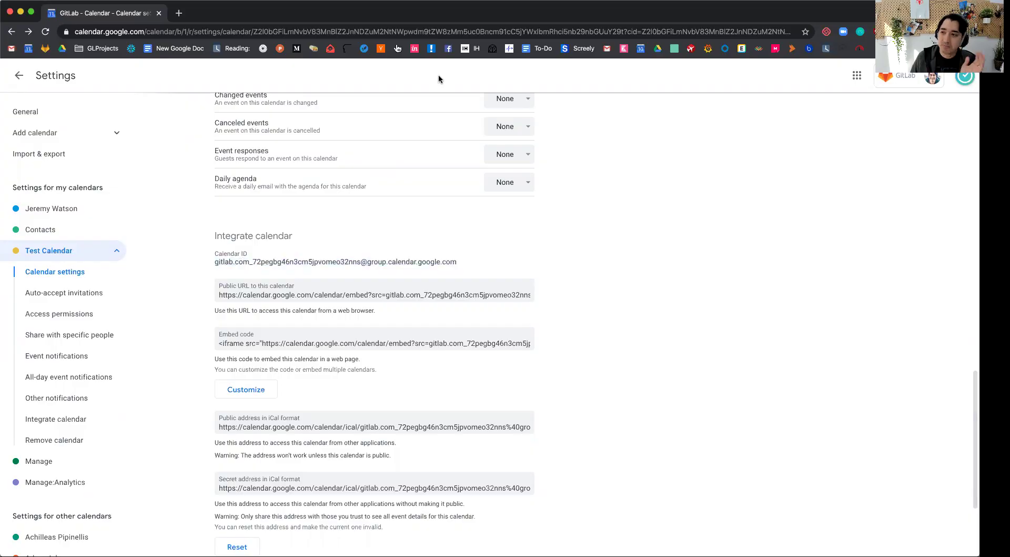